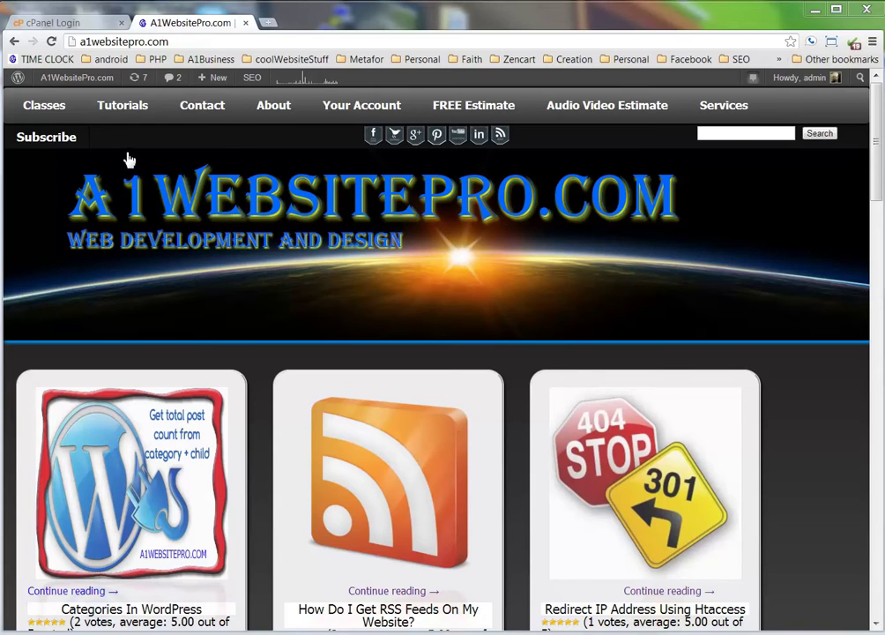
Log in to the storiesbyfaith.com cPanel, decline the welcome prompt, and open Email Accounts.
left_click(71, 29)
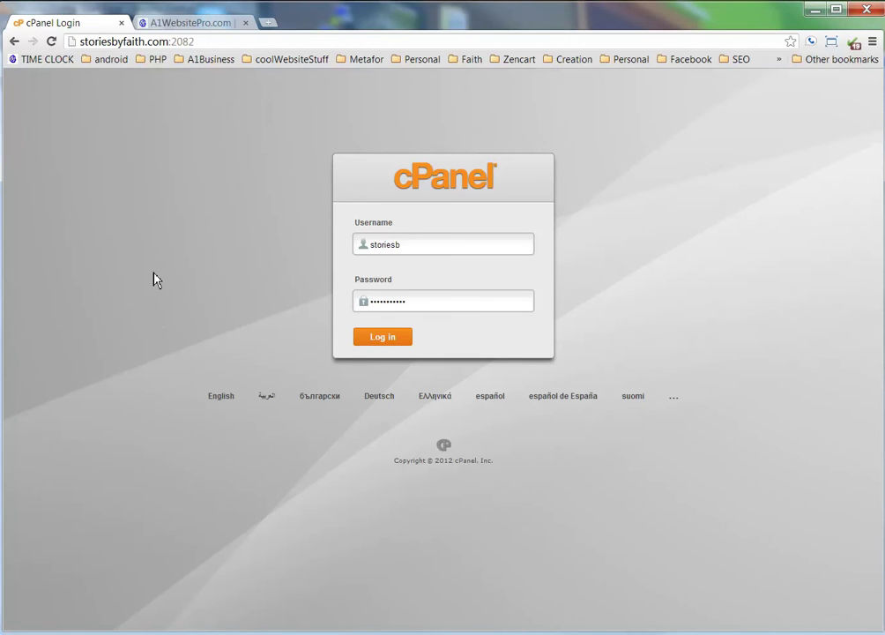
left_click(384, 341)
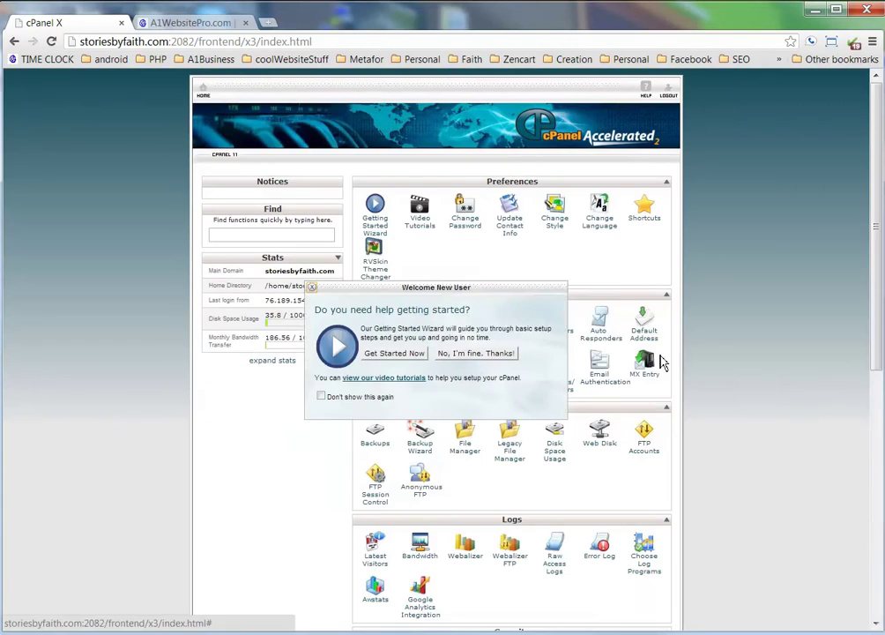
left_click(466, 354)
scroll(749, 383, "down", 4)
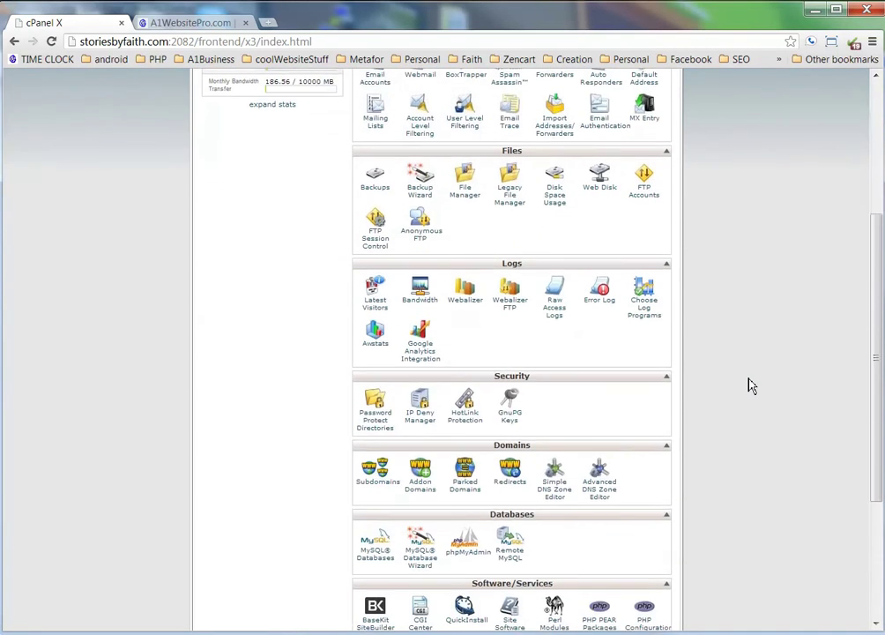
scroll(748, 386, "up", 4)
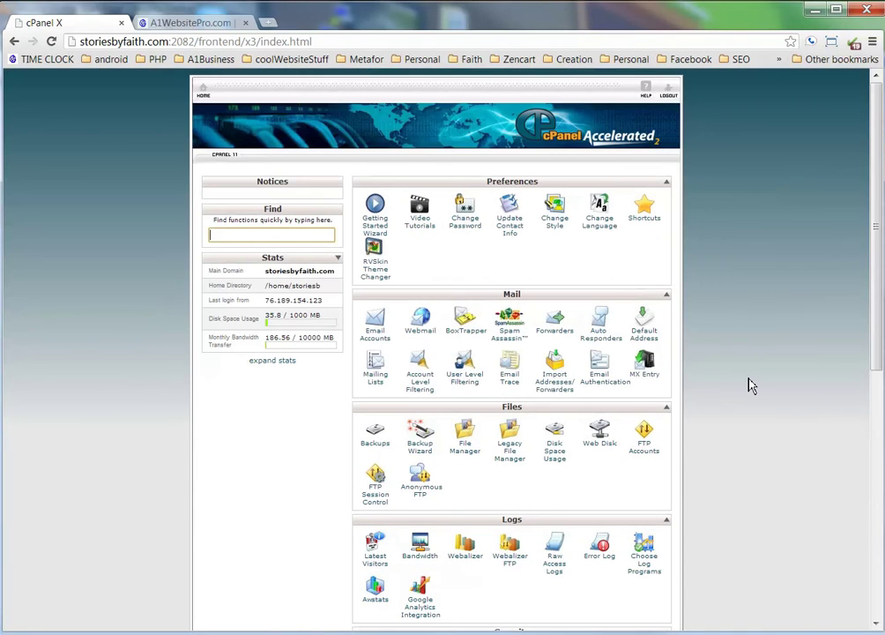
left_click(376, 339)
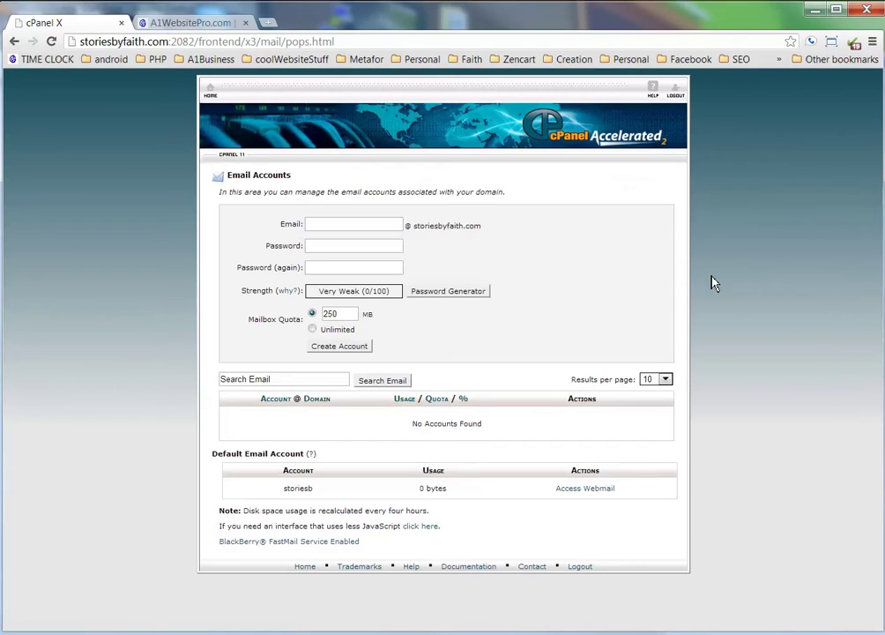
Create the new mailbox with a confirmed password and an Unlimited quota.
left_click(356, 221)
type("ith")
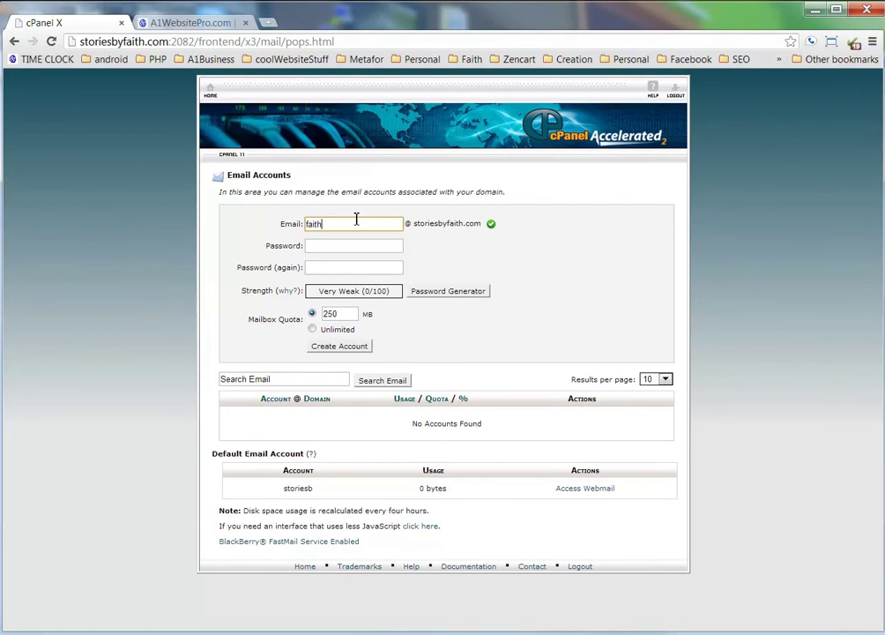
left_click(349, 250)
type("•••••")
key("Tab")
type("•")
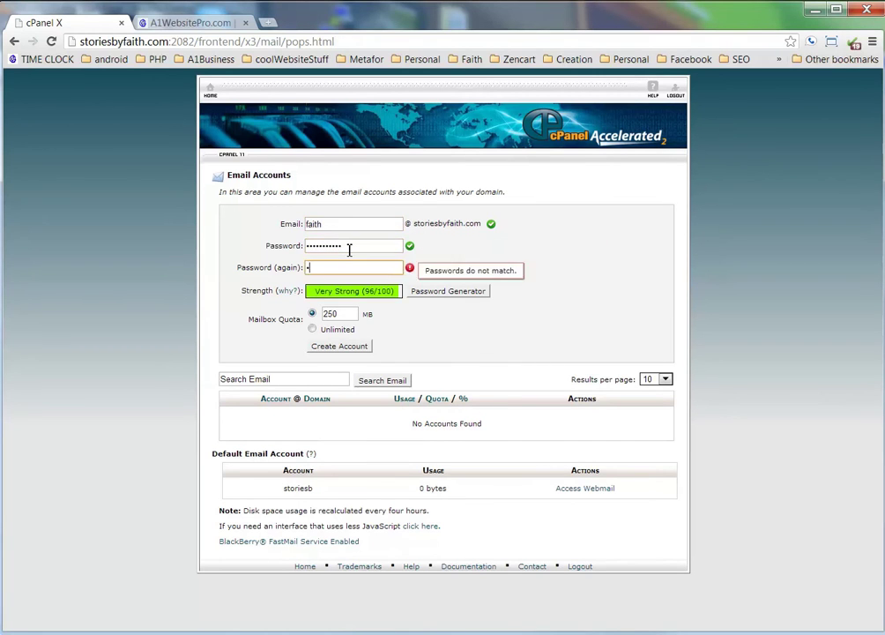
type("•••••••••")
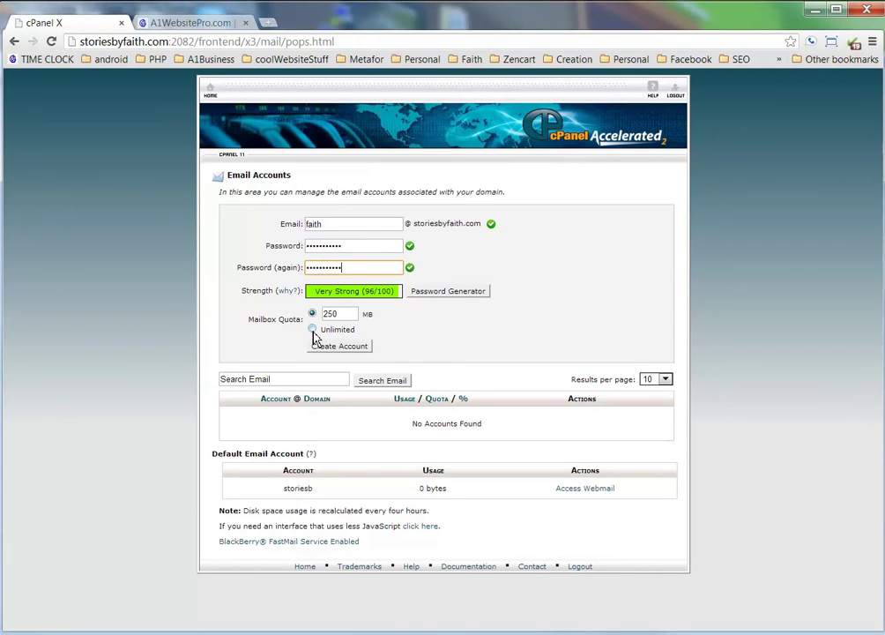
left_click(312, 330)
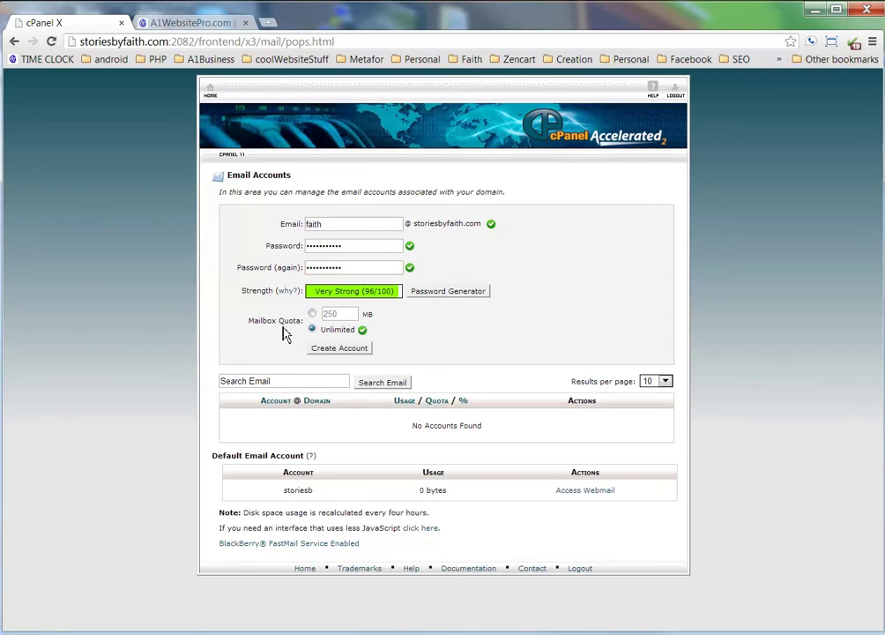
left_click(345, 350)
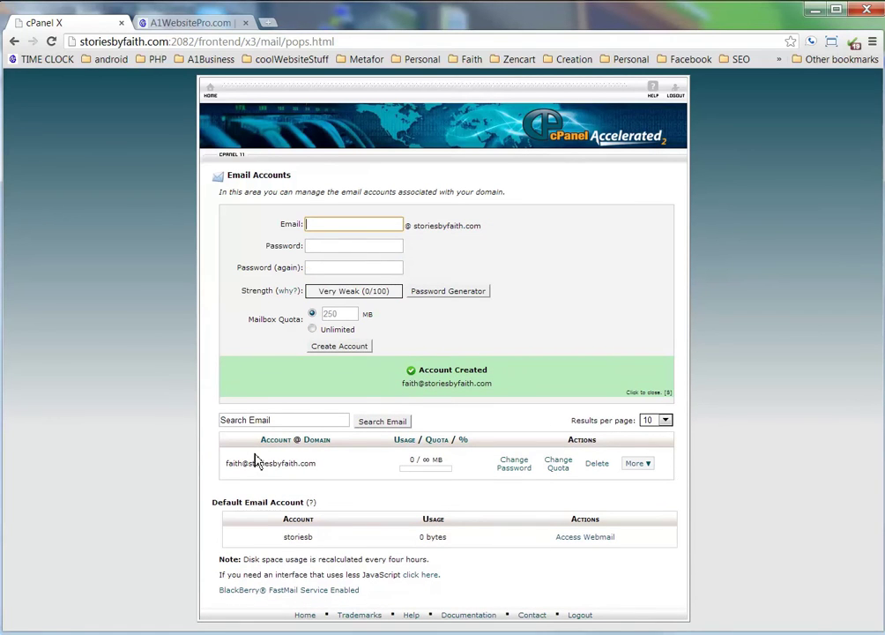
Open the new account's SquirrelMail webmail, check that INBOX is empty, and return to cPanel.
left_click(648, 468)
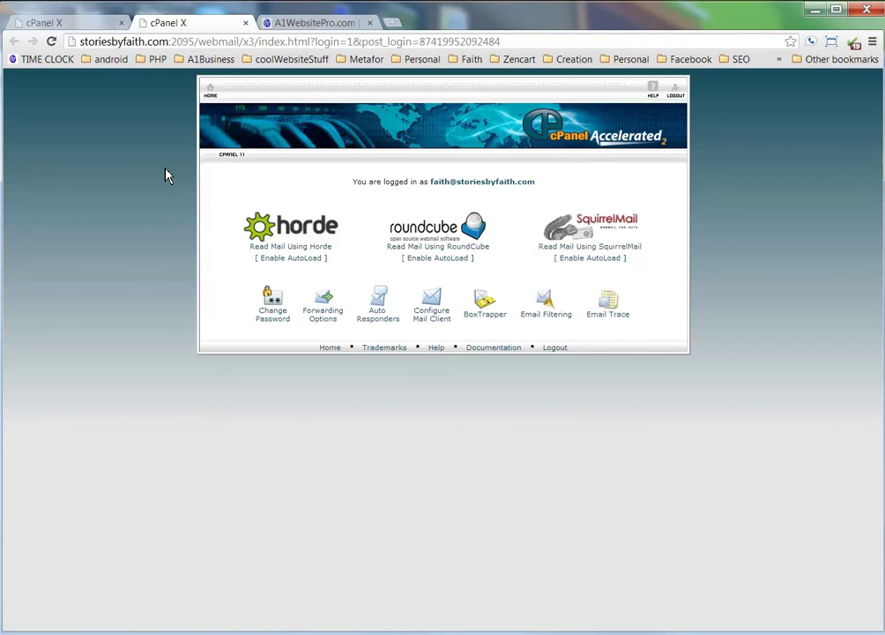
left_click_drag(540, 183, 434, 175)
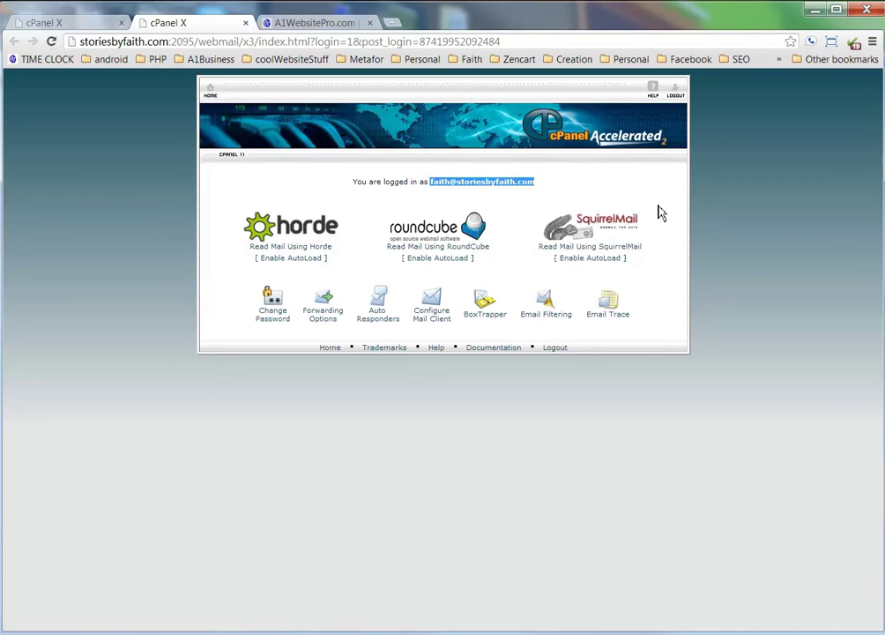
middle_click(597, 255)
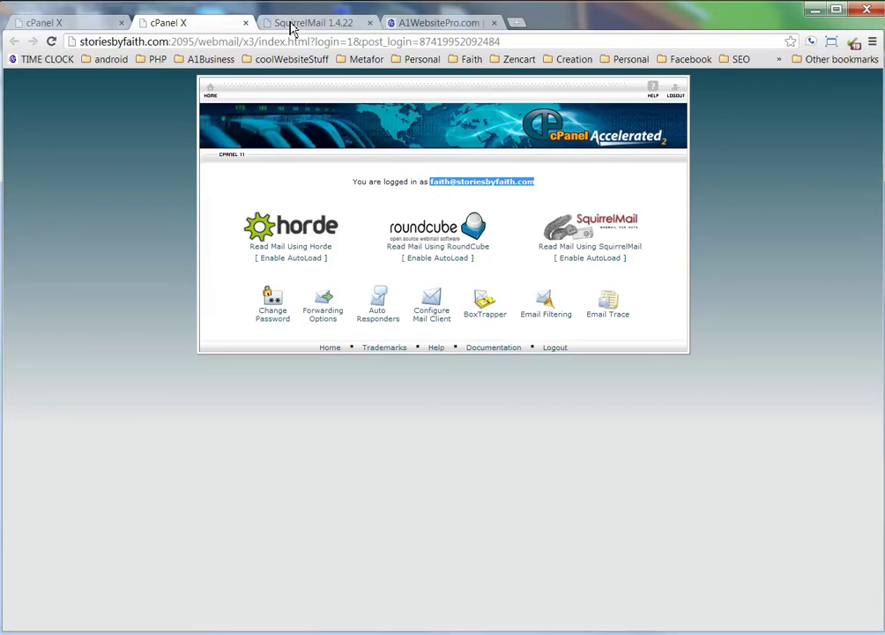
left_click(292, 24)
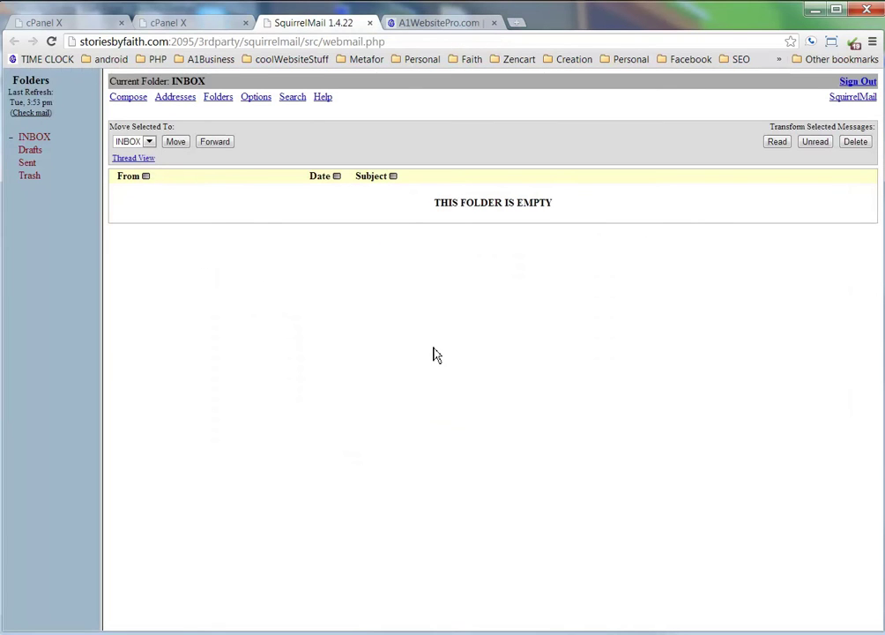
left_click(183, 28)
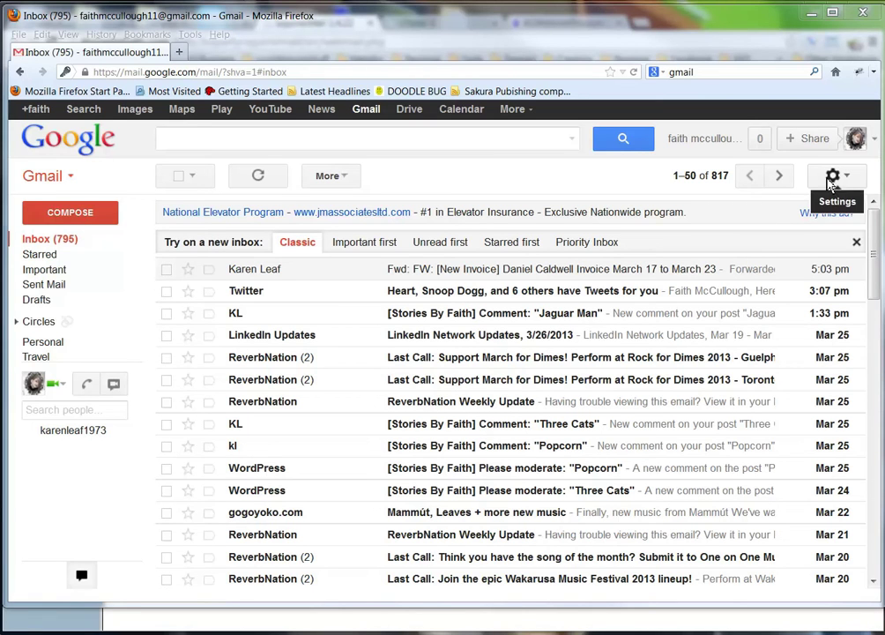
Open Gmail Settings > Accounts and Import and choose 'Add another email address you own'.
left_click(834, 178)
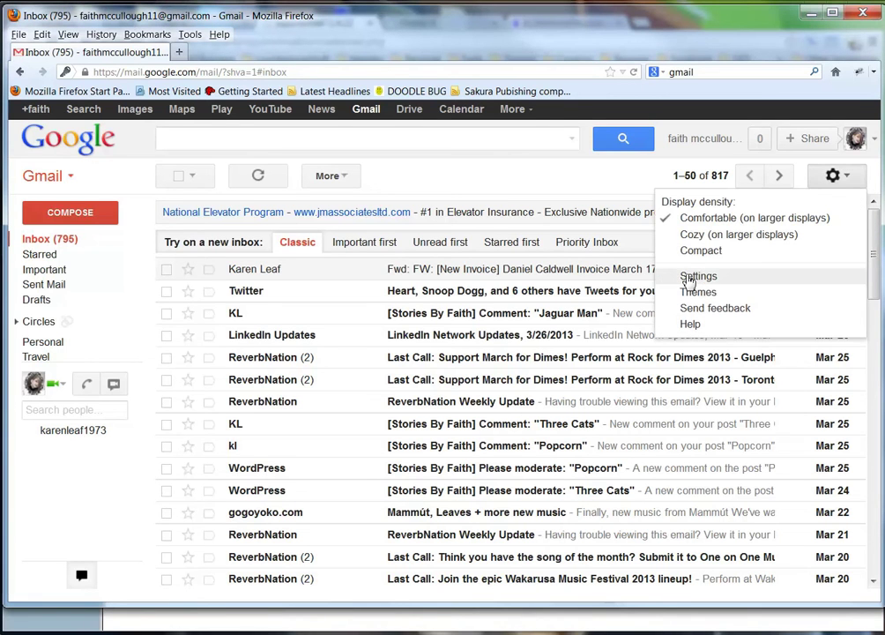
left_click(693, 277)
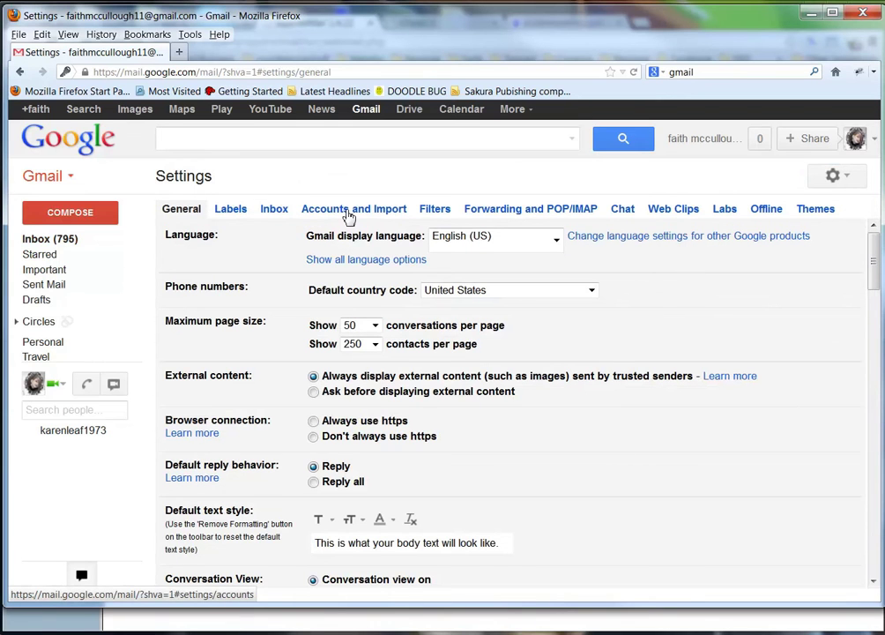
left_click(349, 215)
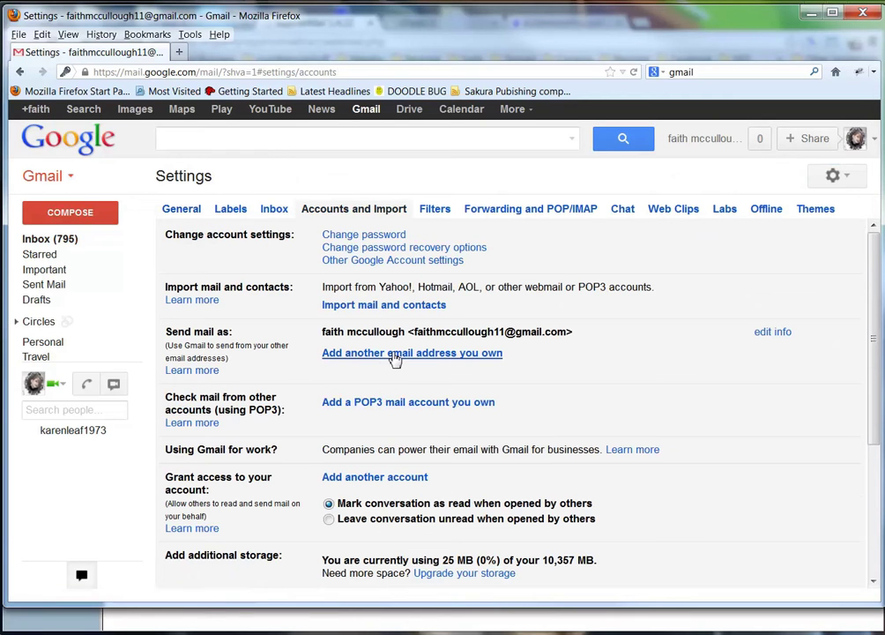
left_click(395, 354)
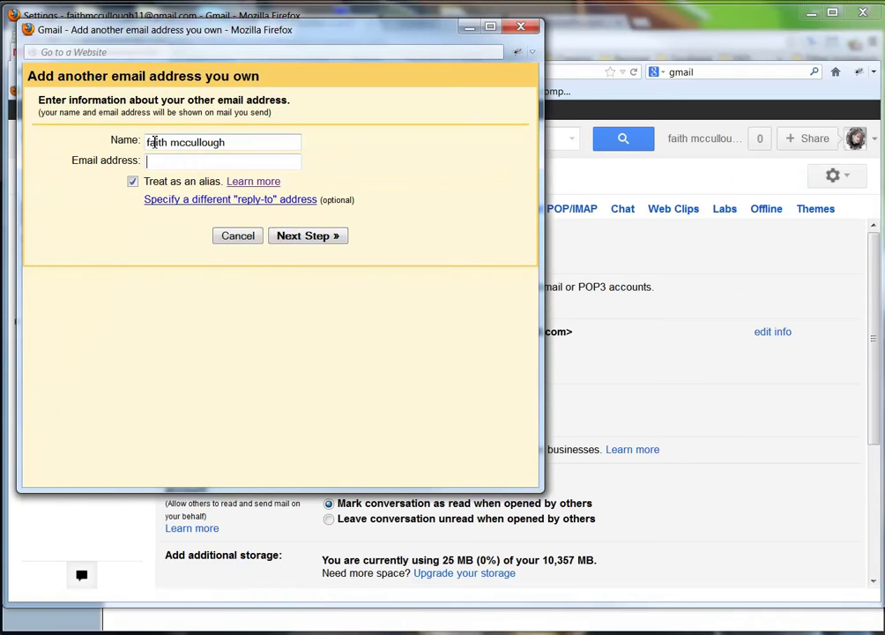
Fix the sender name so its first name and surname start with capital letters.
left_click(146, 142)
key("Delete")
type("F")
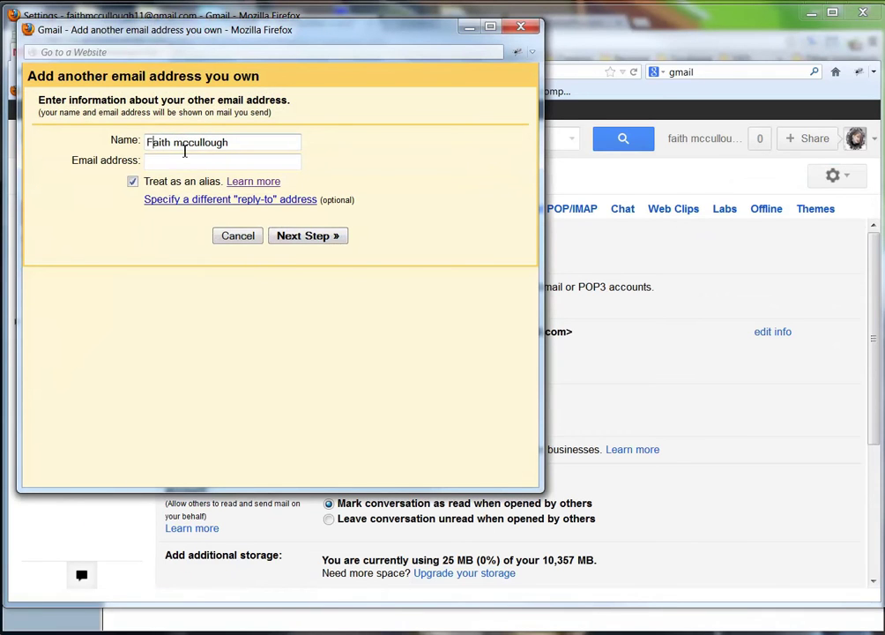
key("ctrl+Right")
key("Delete")
type("M")
key("Delete")
type("C")
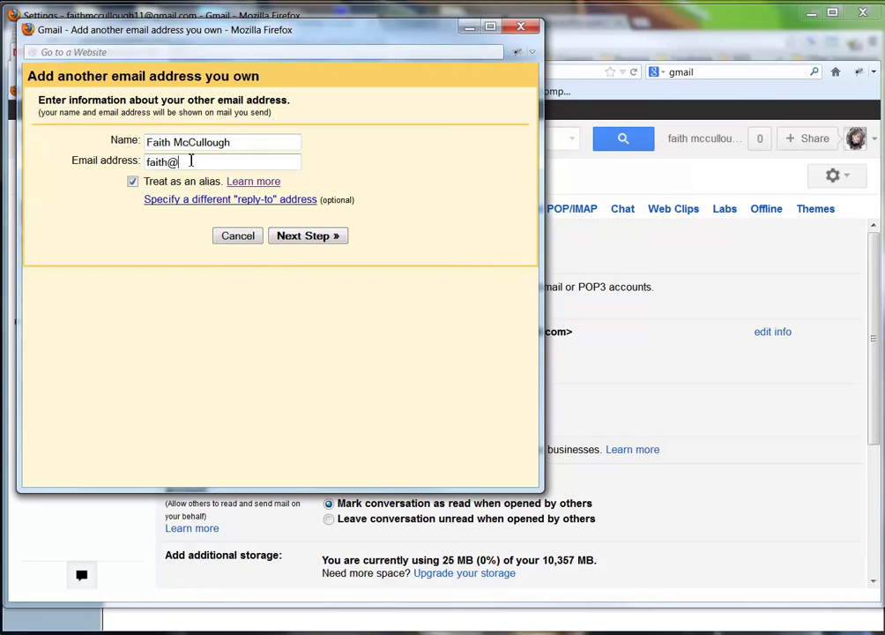
Enter the storiesbyfaith.com address, keep sending through Gmail, and send the verification email.
left_click(191, 161)
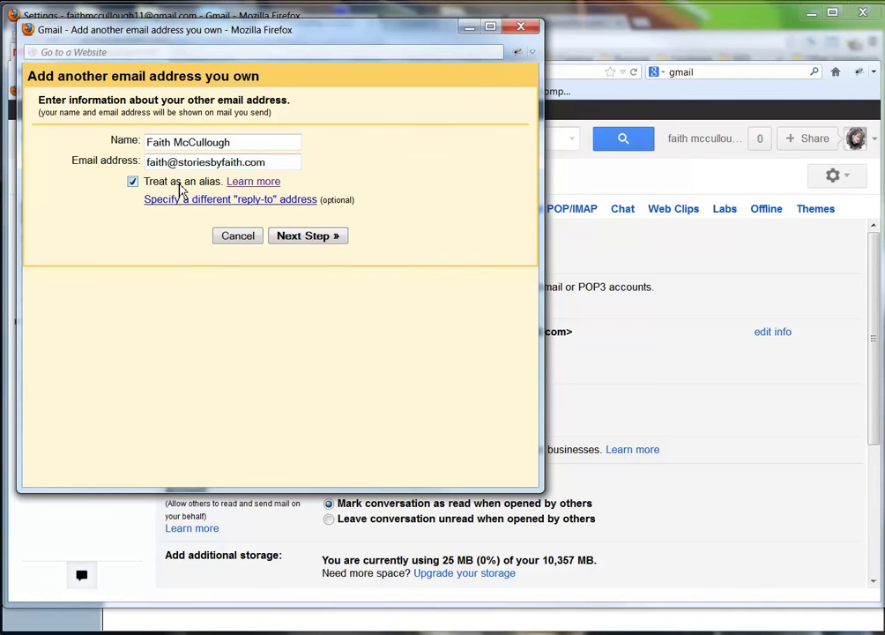
left_click(296, 163)
left_click(196, 203)
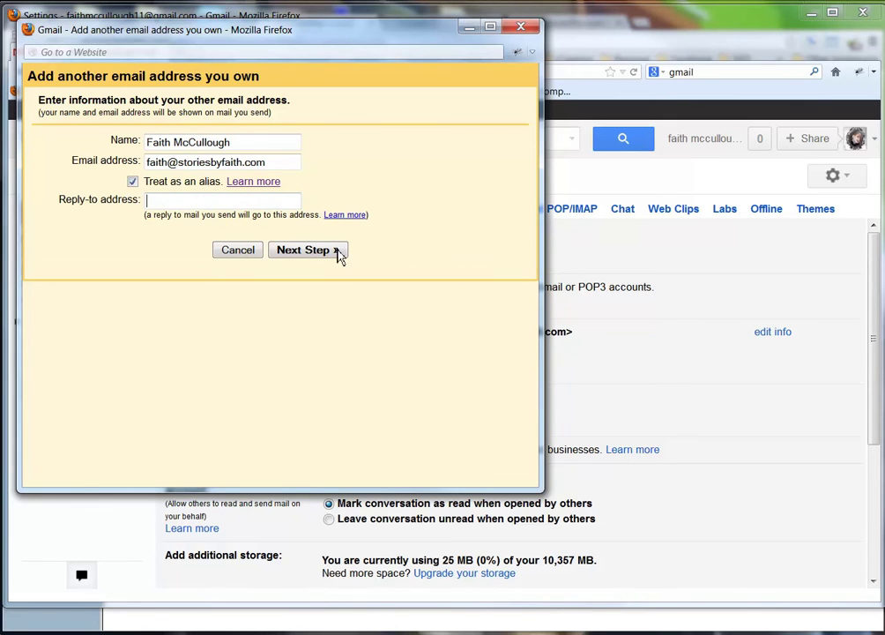
left_click(305, 256)
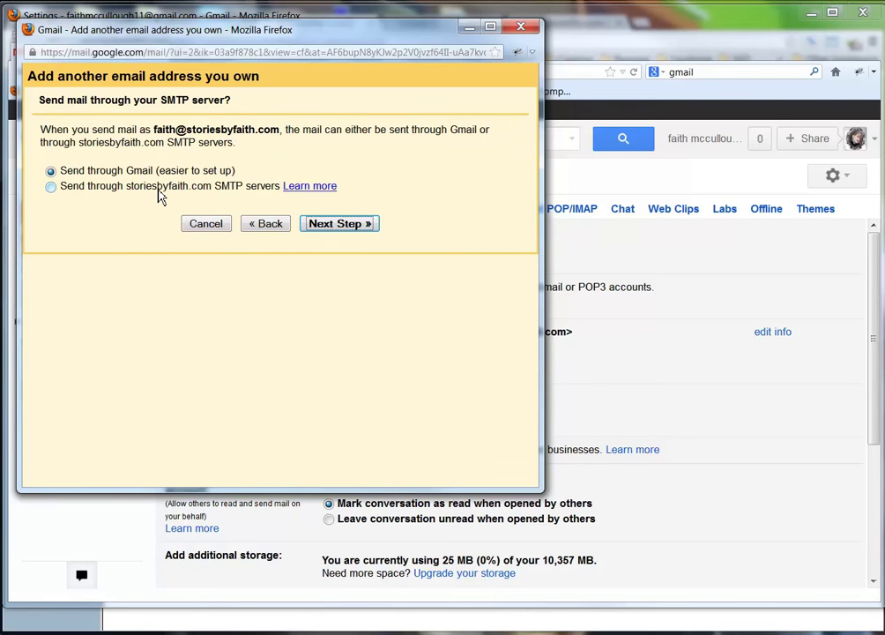
left_click(339, 225)
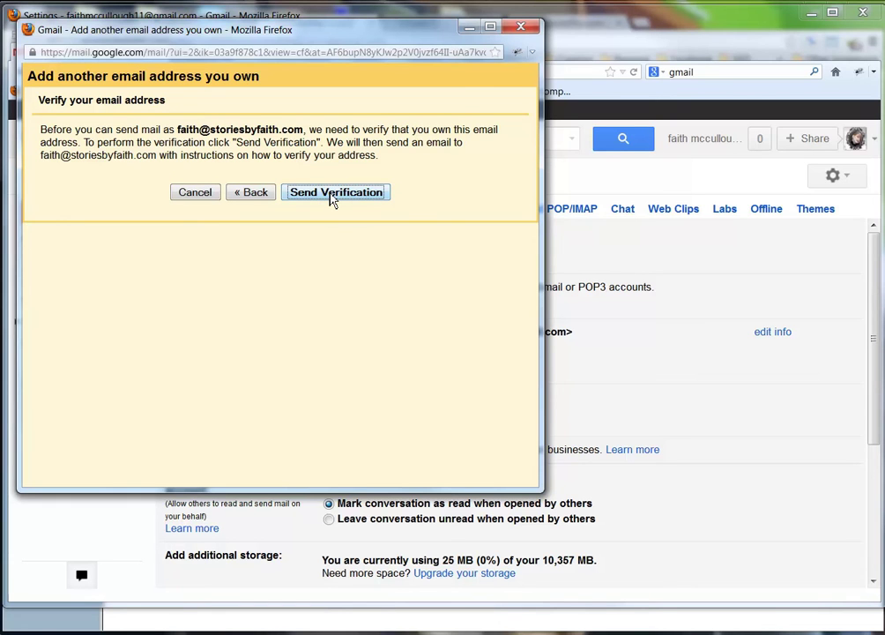
left_click(335, 193)
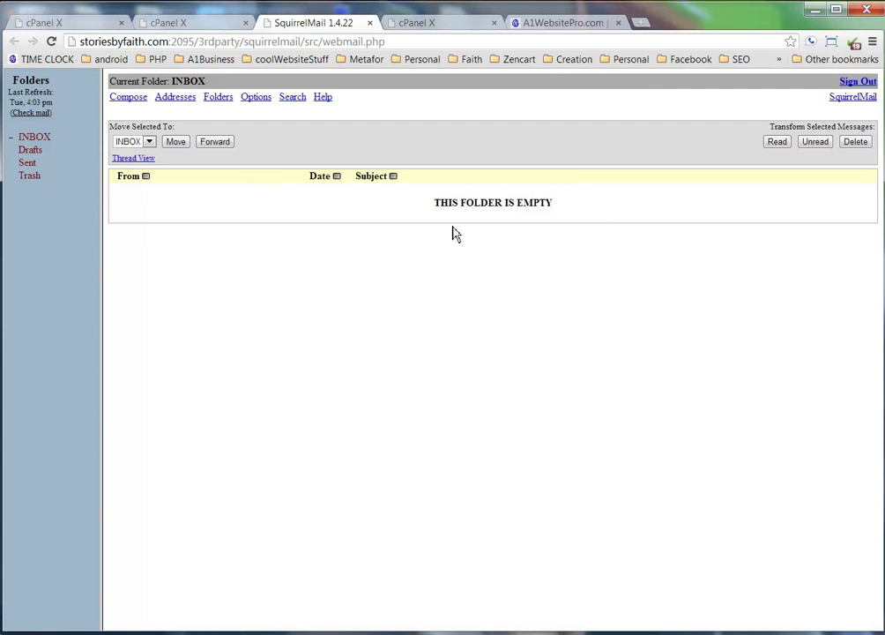
Open the Gmail Confirmation message in SquirrelMail's INBOX and copy its confirmation code.
left_click(30, 114)
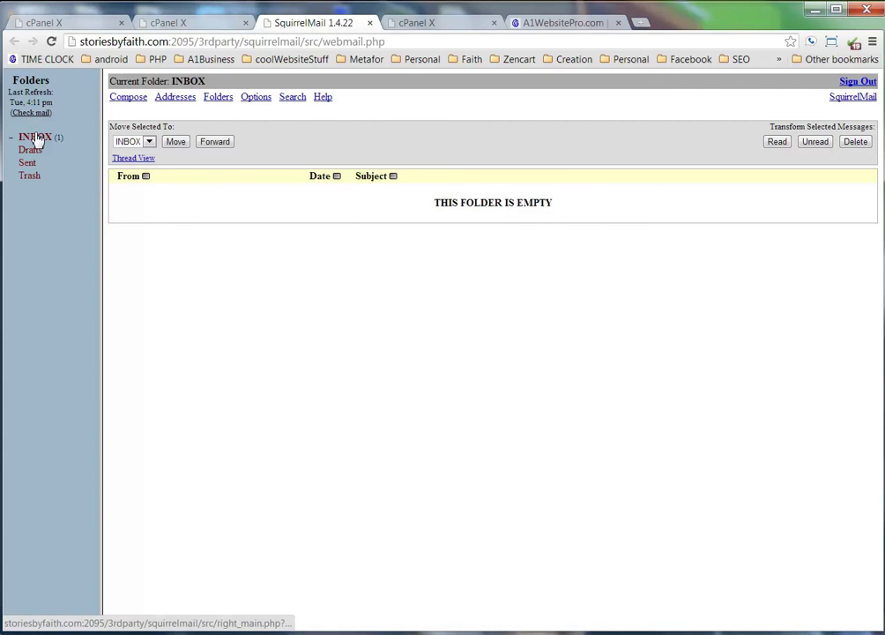
left_click(35, 138)
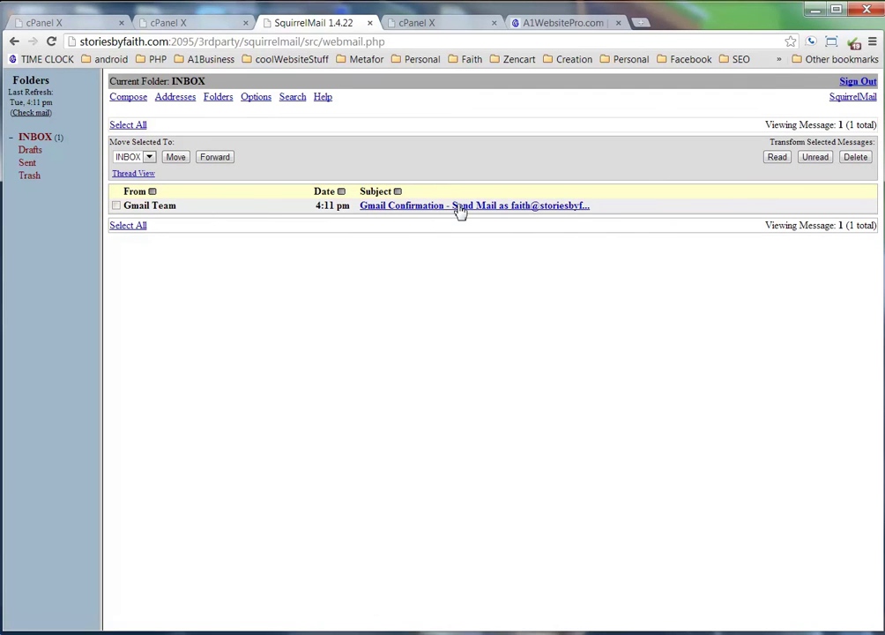
left_click(459, 207)
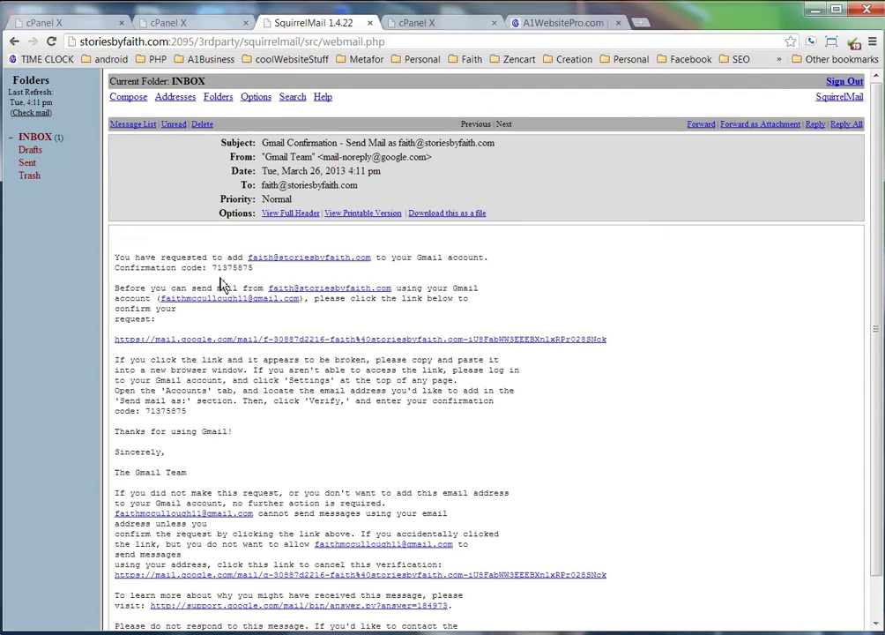
double_click(229, 269)
right_click(228, 269)
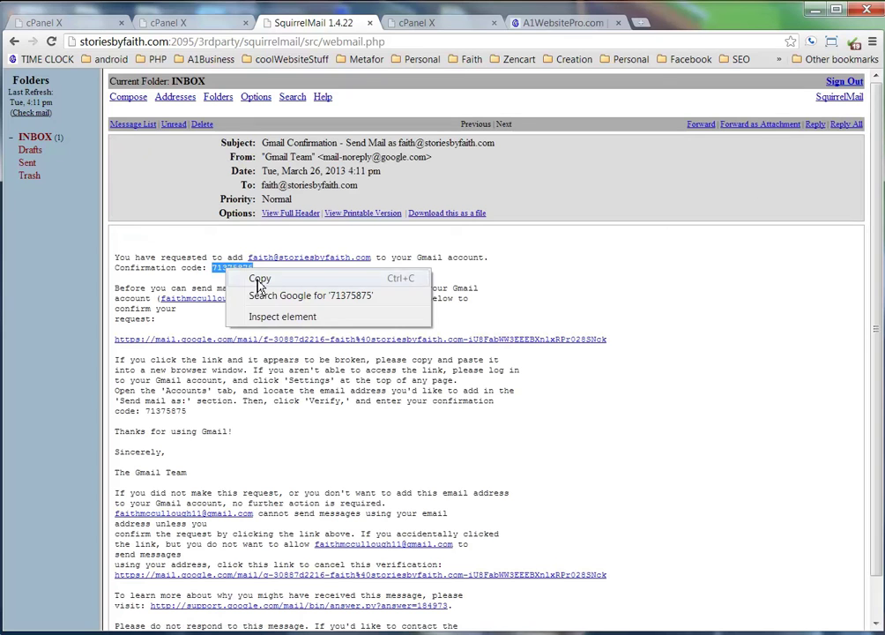
left_click(256, 281)
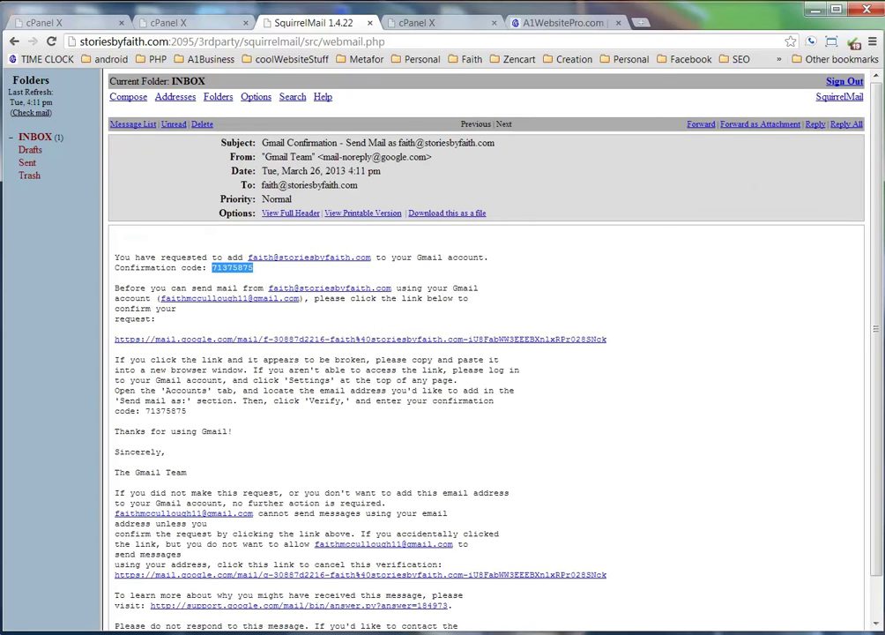
key("alt+Tab")
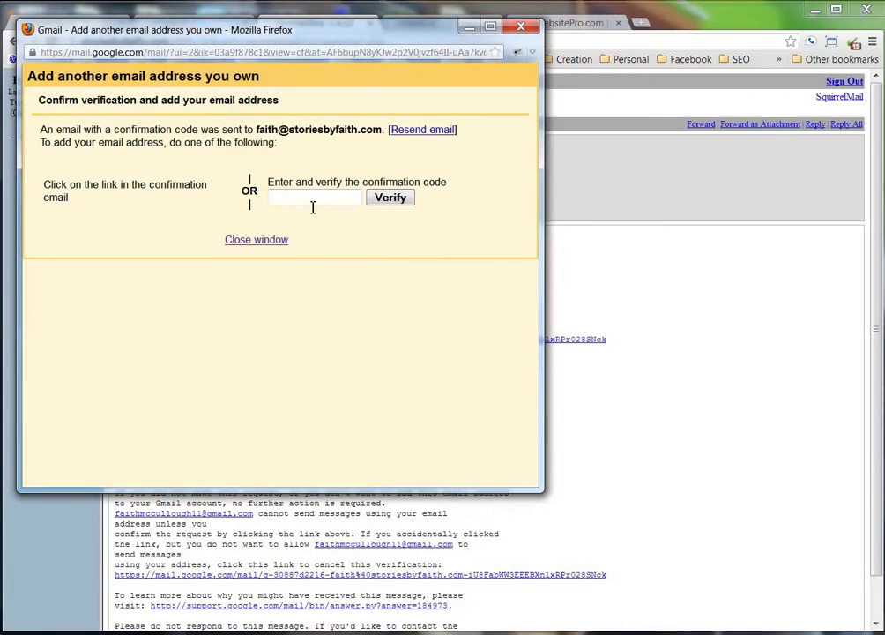
Paste the confirmation code into Gmail's verification window and verify the storiesbyfaith.com address.
left_click(310, 199)
right_click(310, 200)
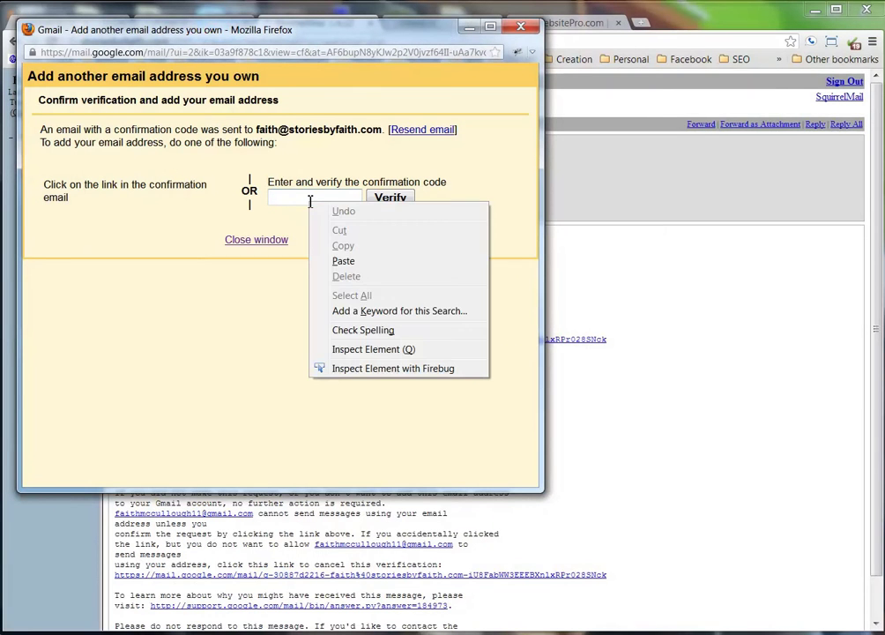
left_click(357, 270)
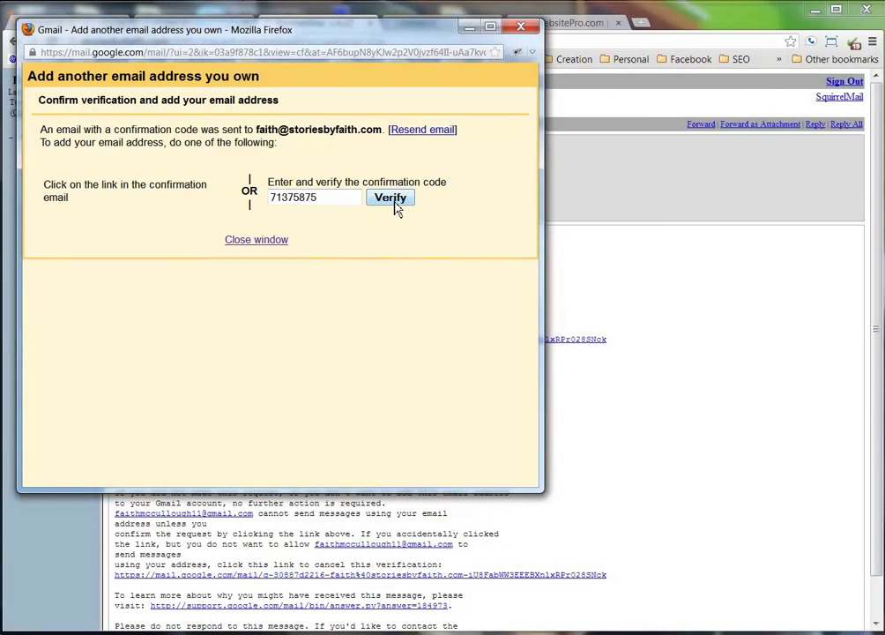
left_click(394, 203)
key("alt+Tab")
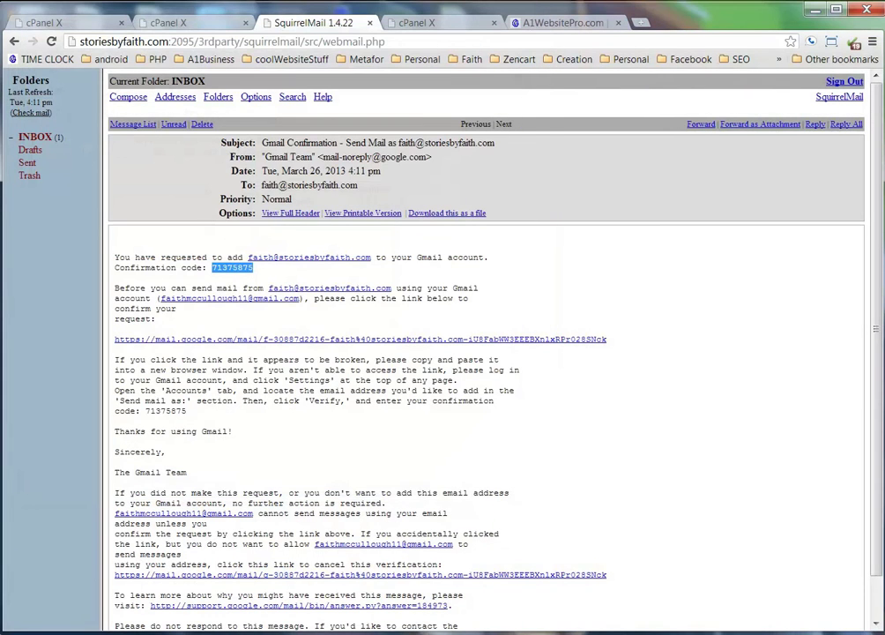
key("alt+Tab")
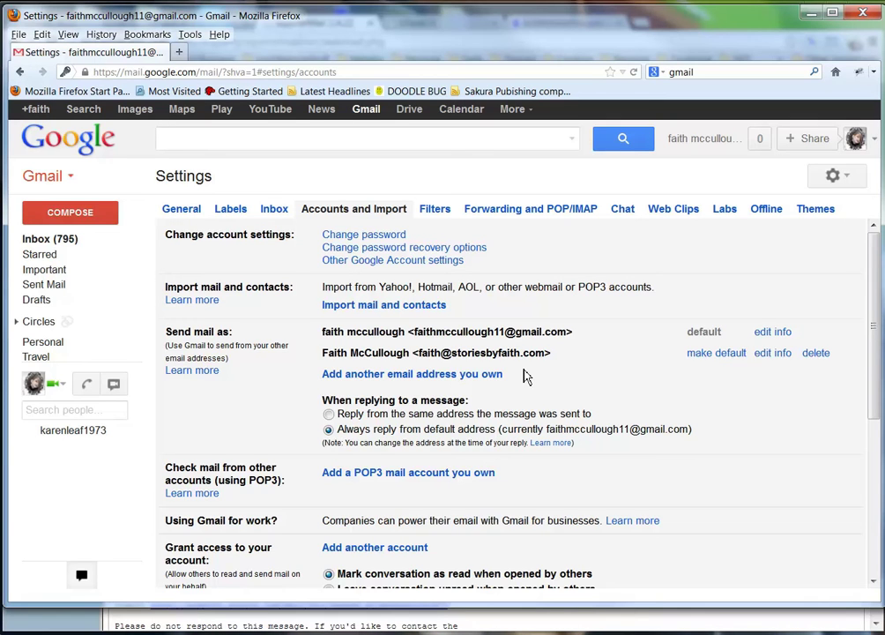
scroll(525, 376, "down", 1)
scroll(524, 376, "up", 1)
left_click_drag(325, 354, 575, 366)
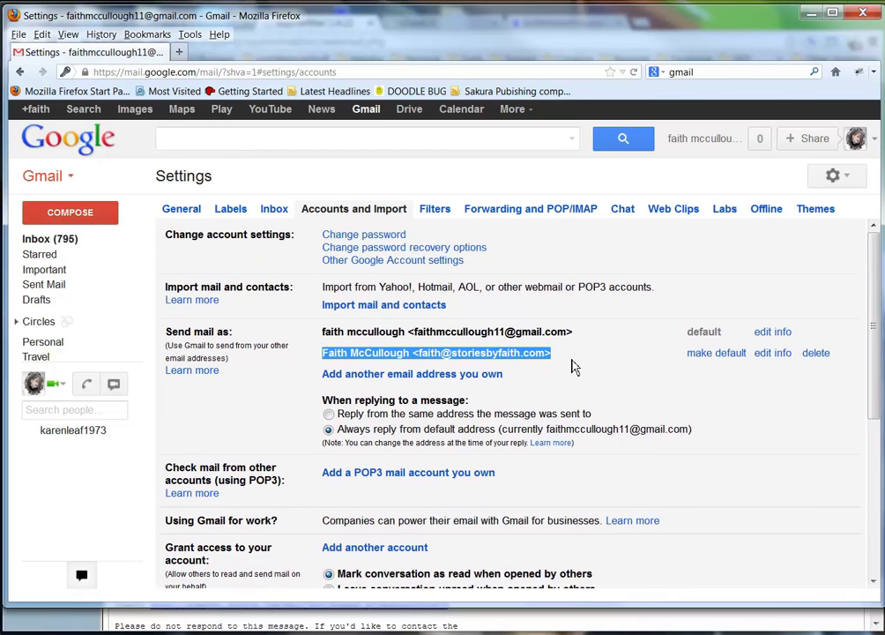
left_click(573, 366)
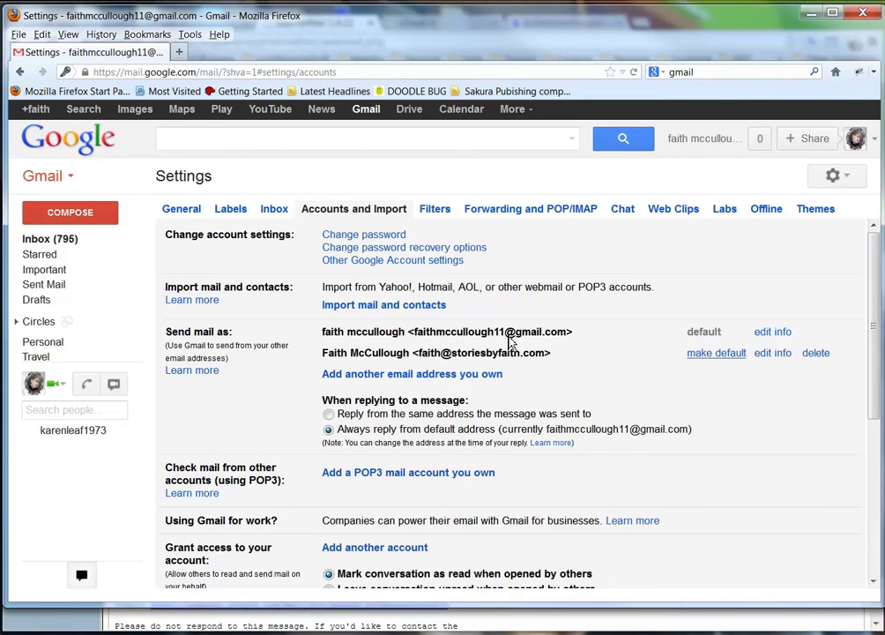
Make the storiesbyfaith.com address the default sender and copy the Gmail account's address.
left_click(707, 359)
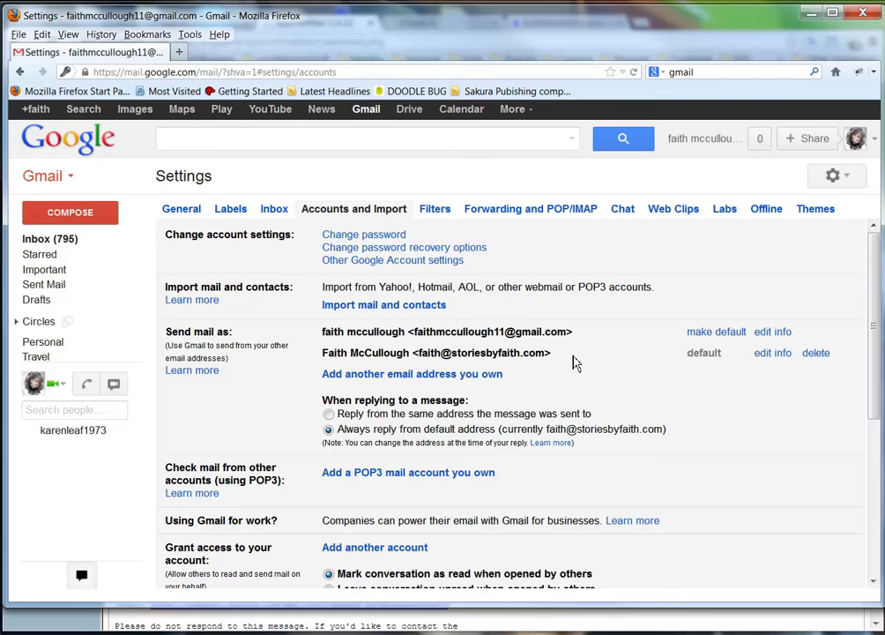
left_click_drag(419, 353, 549, 362)
left_click_drag(414, 332, 559, 338)
right_click(558, 339)
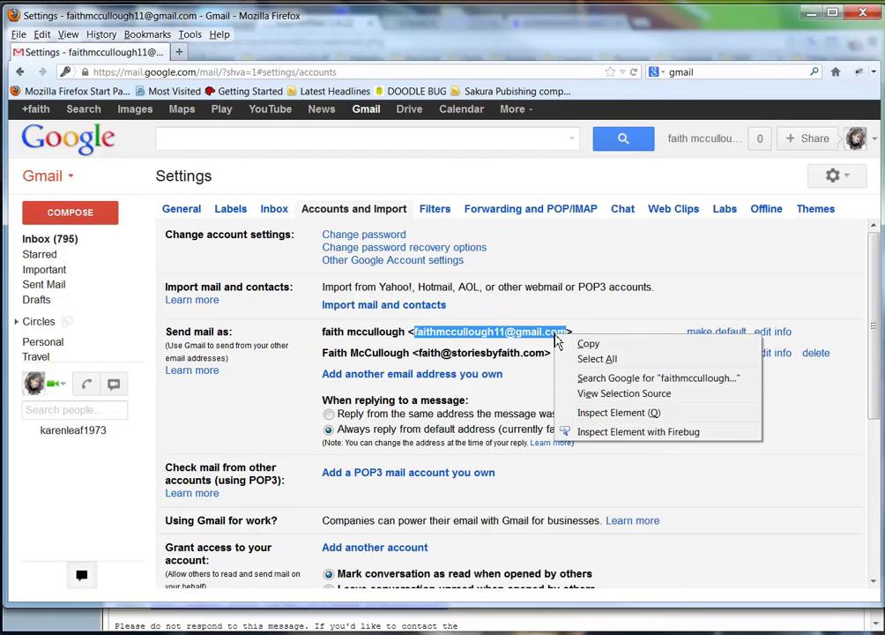
left_click(586, 344)
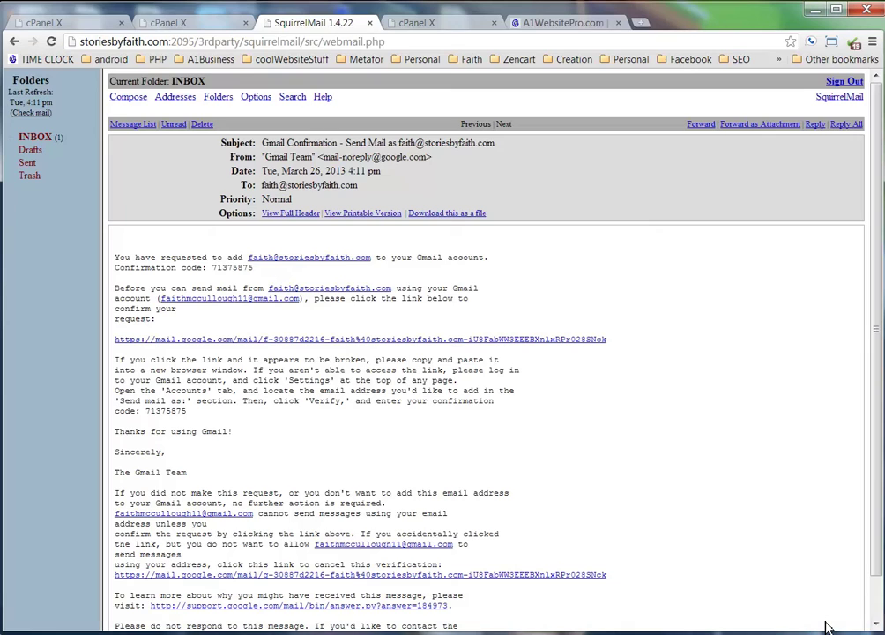
In cPanel Webmail Forwarding Options, add a forwarder to the pasted Gmail address.
left_click(854, 615)
left_click(172, 23)
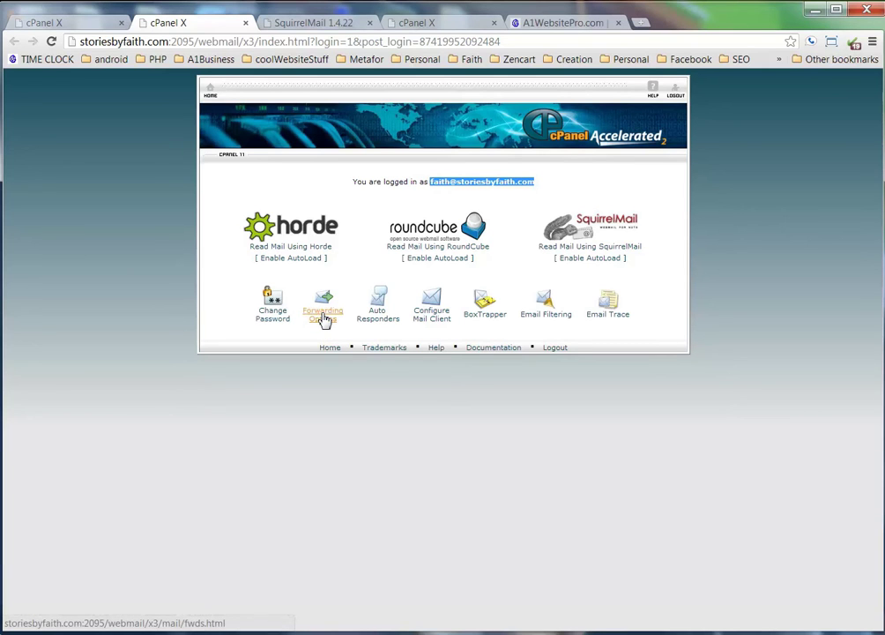
left_click(414, 182)
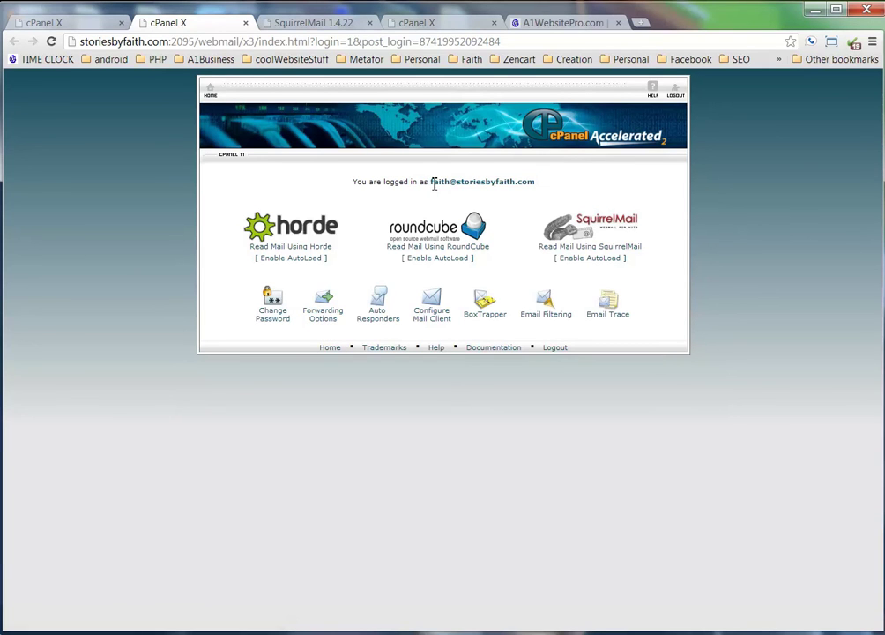
left_click_drag(434, 184, 535, 184)
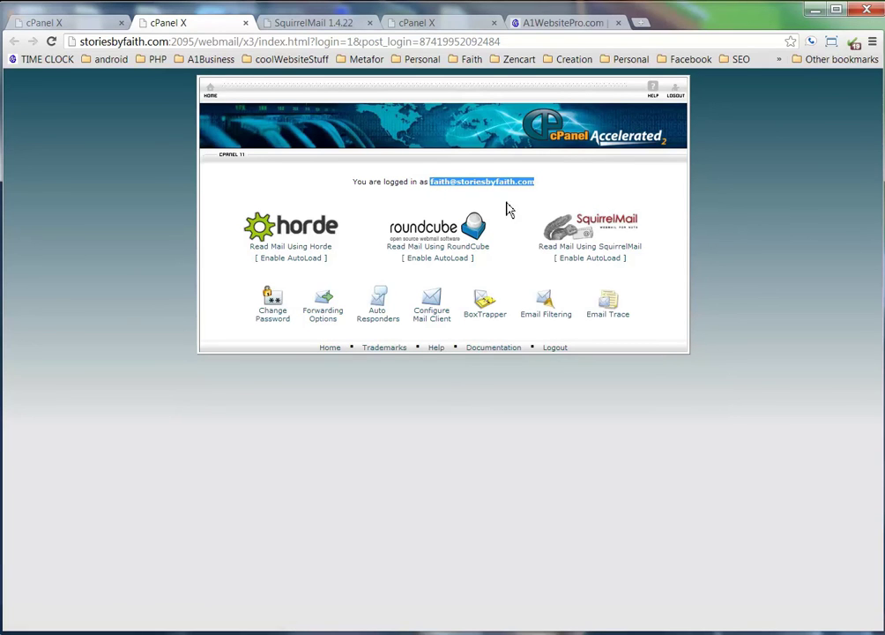
left_click(320, 319)
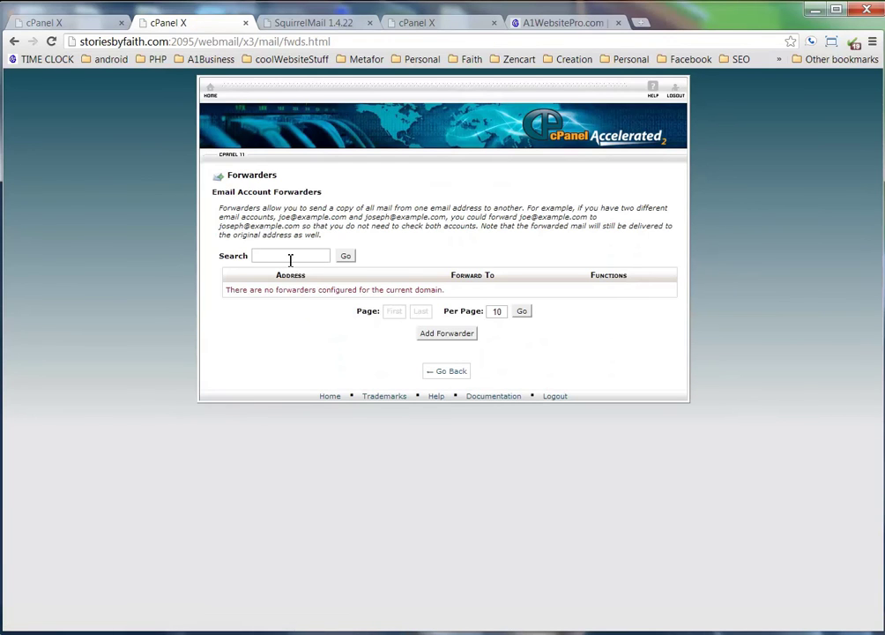
left_click(447, 335)
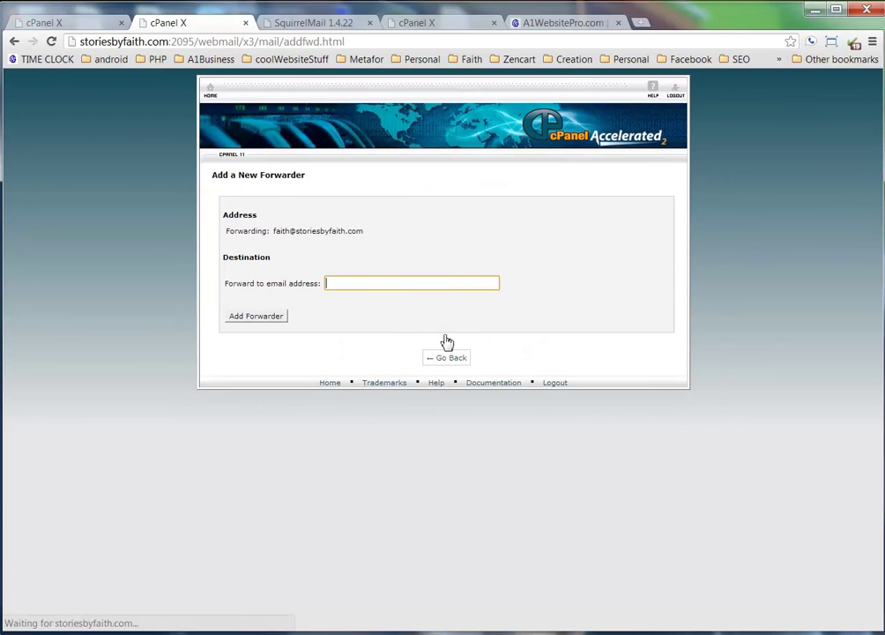
left_click(346, 285)
right_click(346, 291)
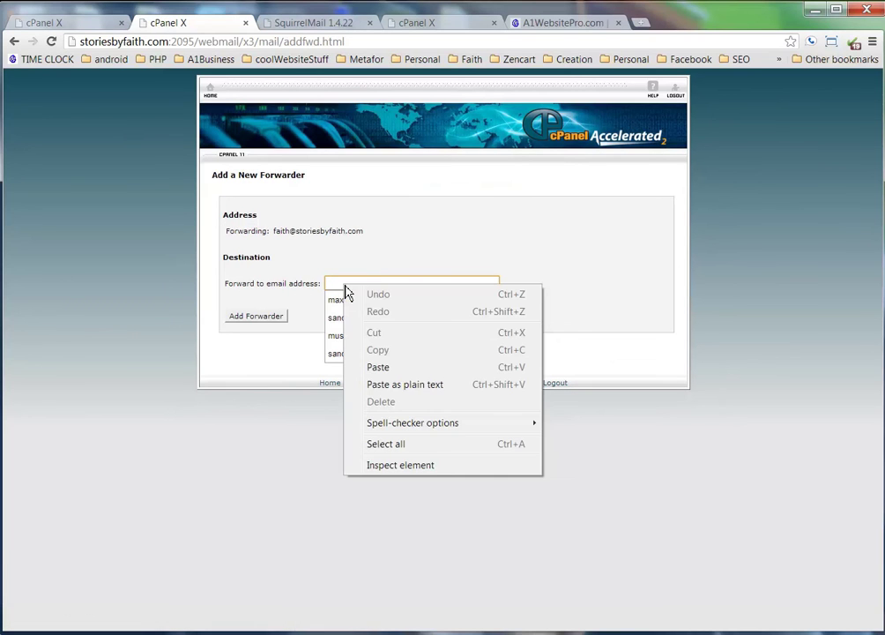
left_click(410, 392)
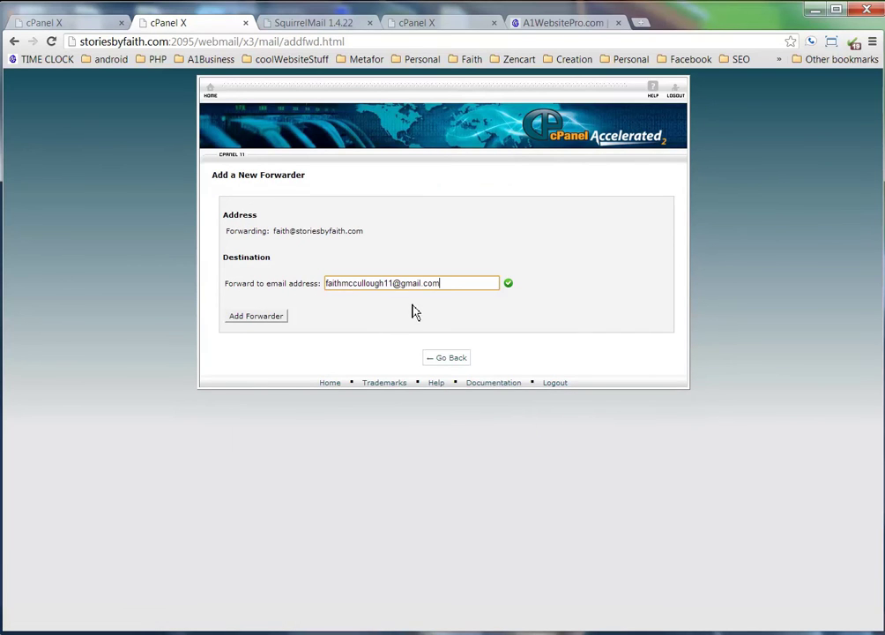
left_click(279, 315)
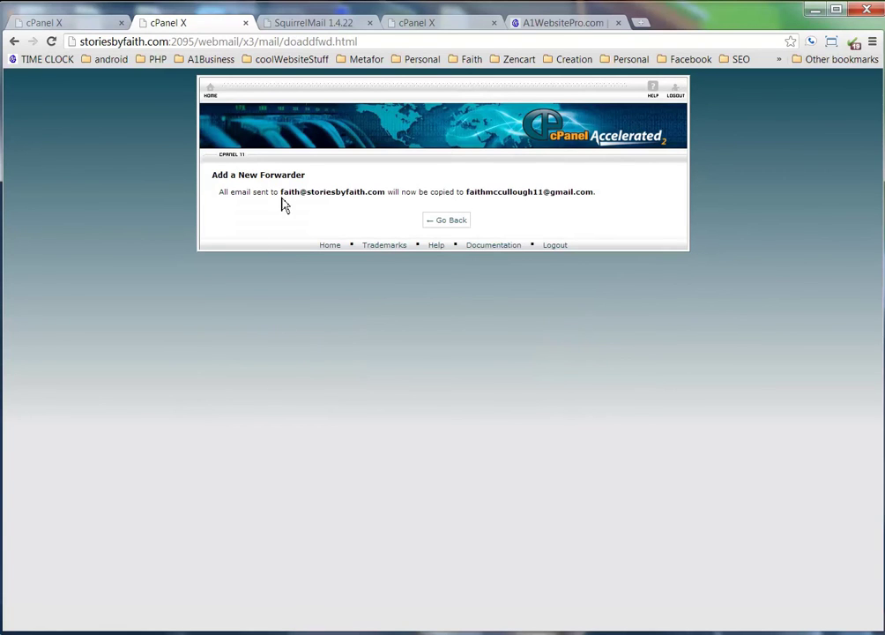
Copy the storiesbyfaith.com address from the forwarder confirmation and load Gmail in a new tab.
left_click_drag(282, 193, 376, 191)
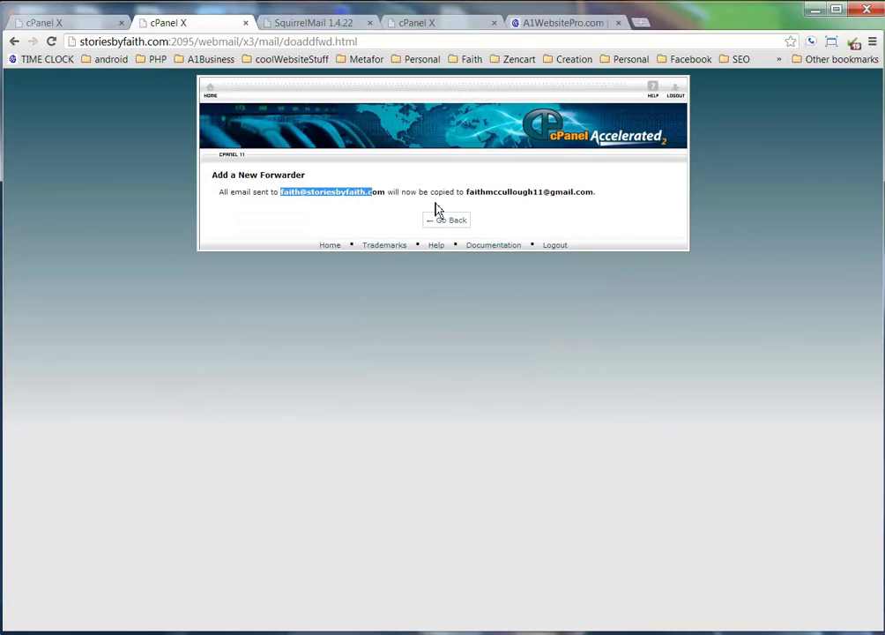
left_click_drag(469, 192, 597, 193)
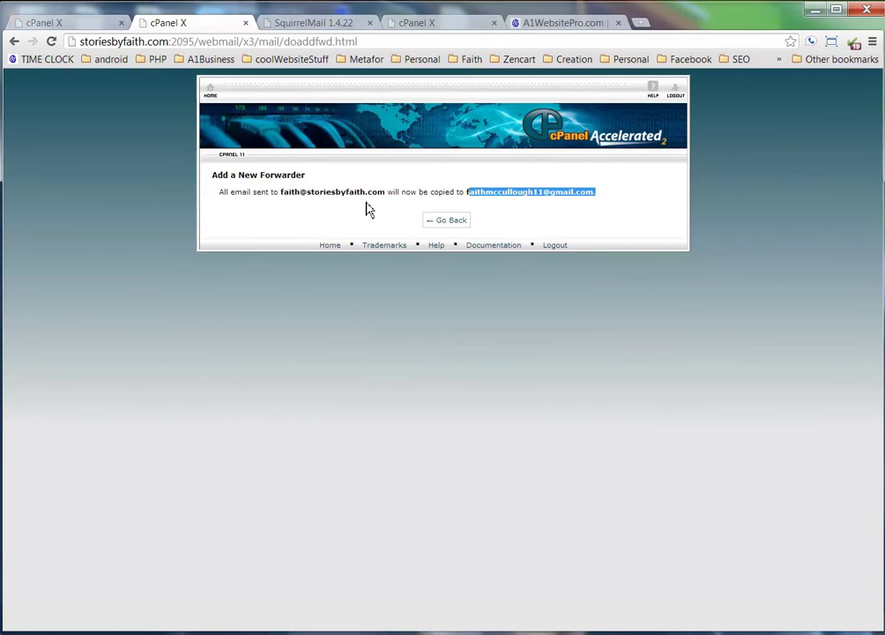
left_click_drag(385, 192, 283, 194)
right_click(286, 193)
left_click(308, 200)
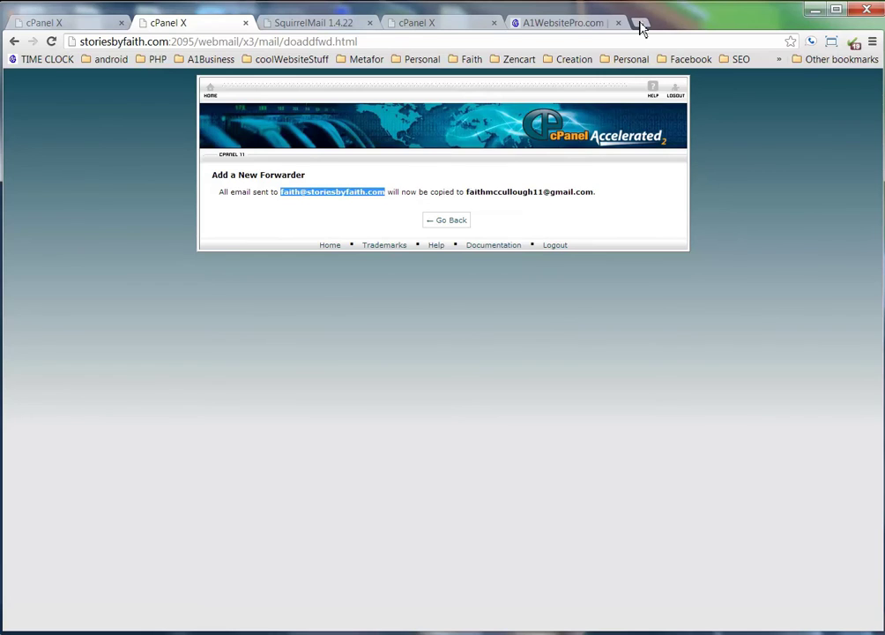
left_click(638, 23)
left_click(508, 213)
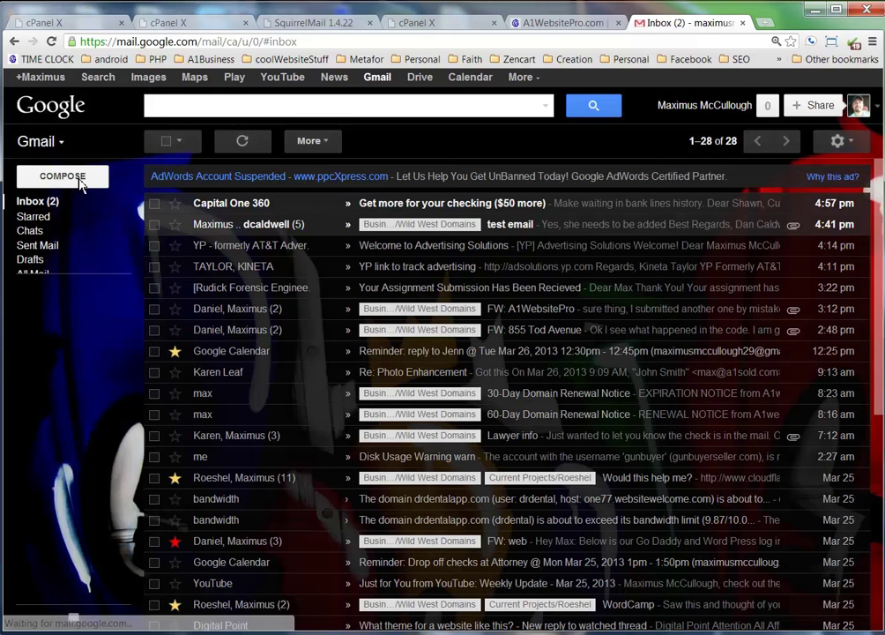
Send an email with subject and body 'test' to the storiesbyfaith.com address.
left_click(62, 177)
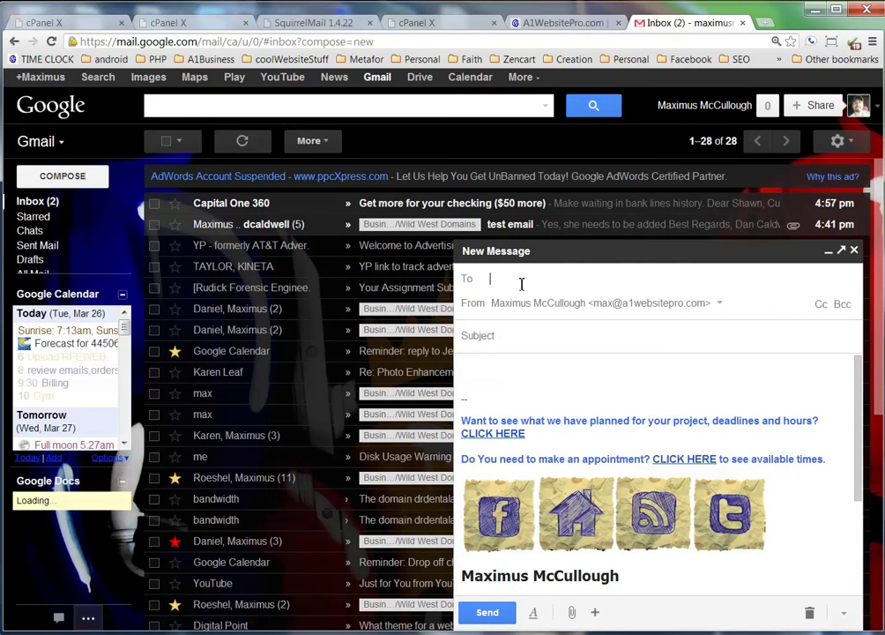
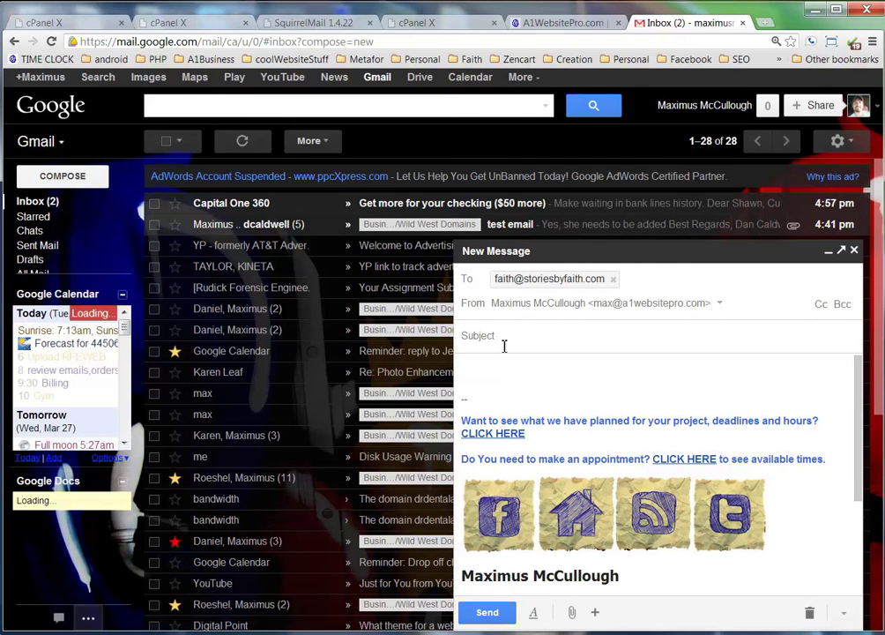
type("test")
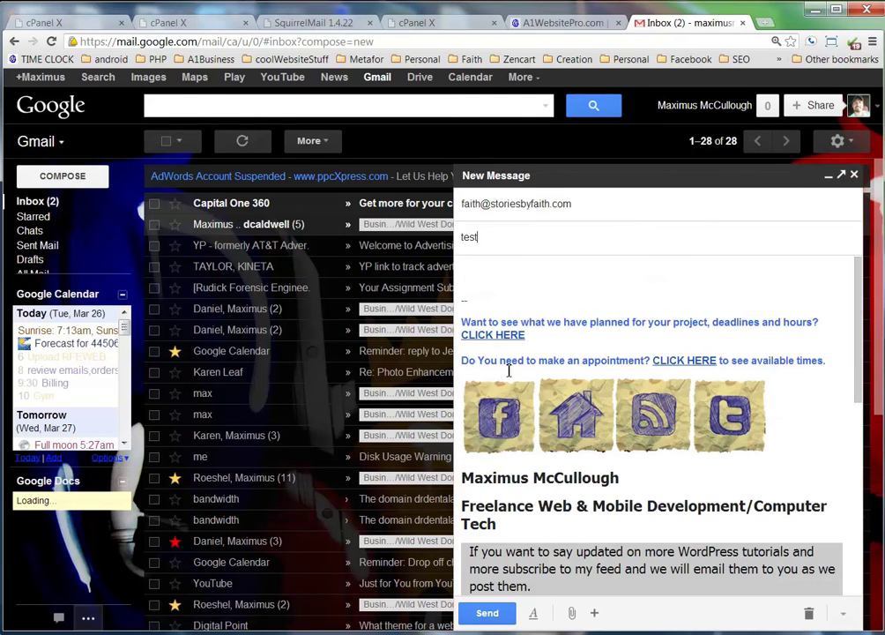
left_click(509, 271)
type("test")
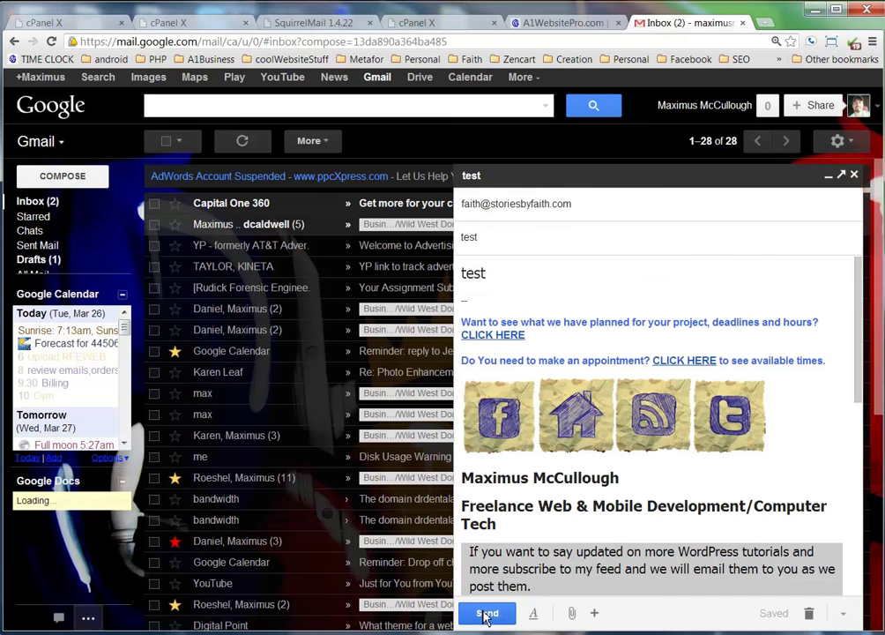
left_click(486, 612)
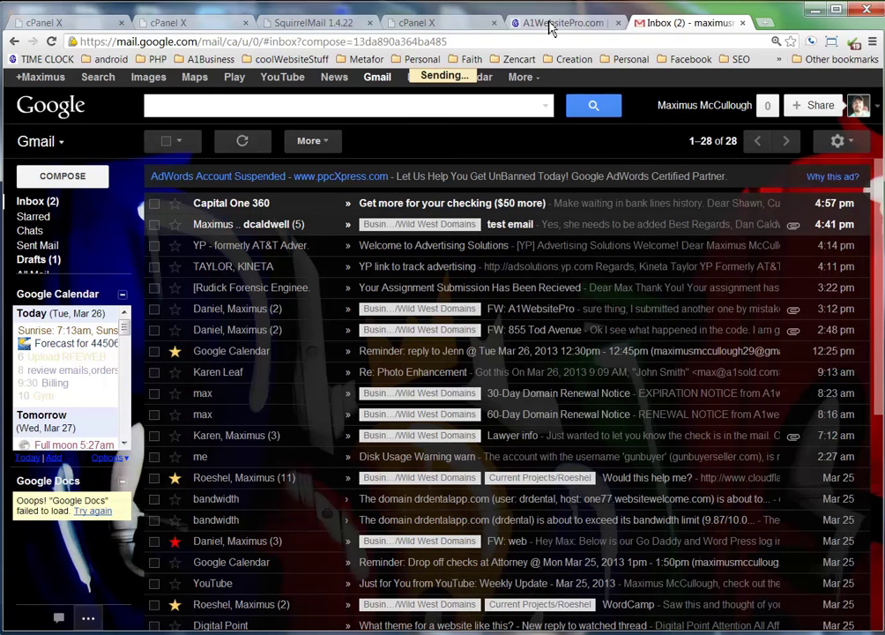
Open the arrived test email in the receiving inbox and check which address it was sent to.
key("alt+Tab")
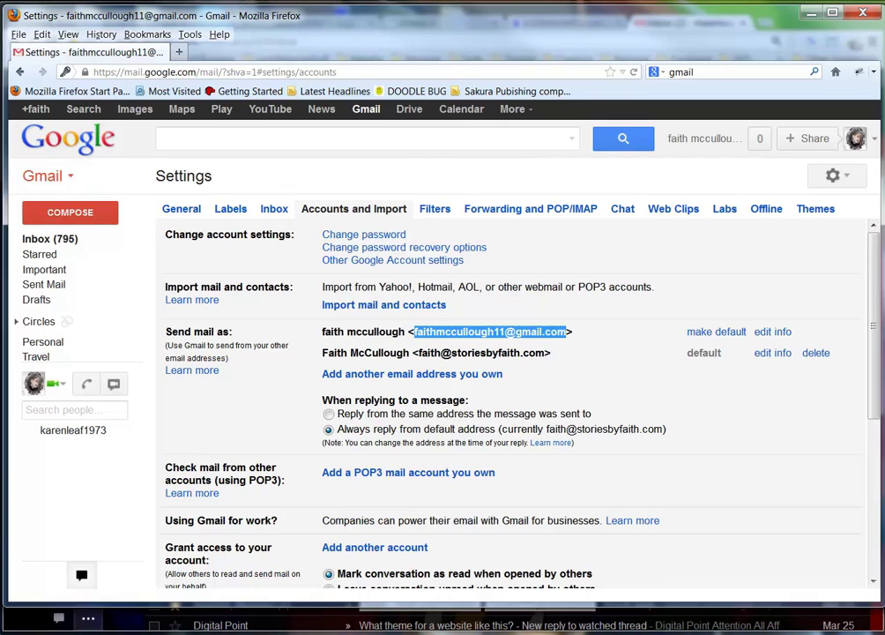
left_click(46, 241)
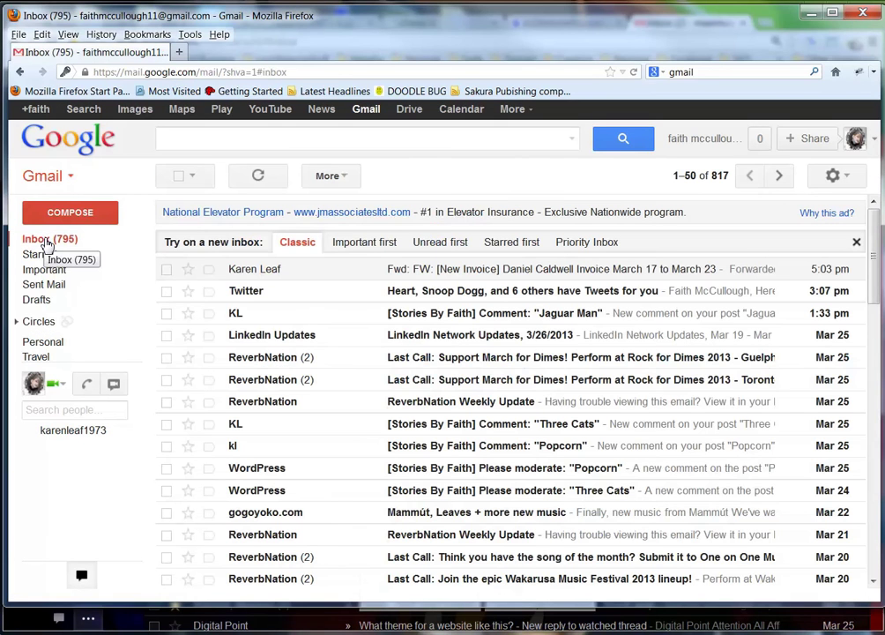
left_click(48, 241)
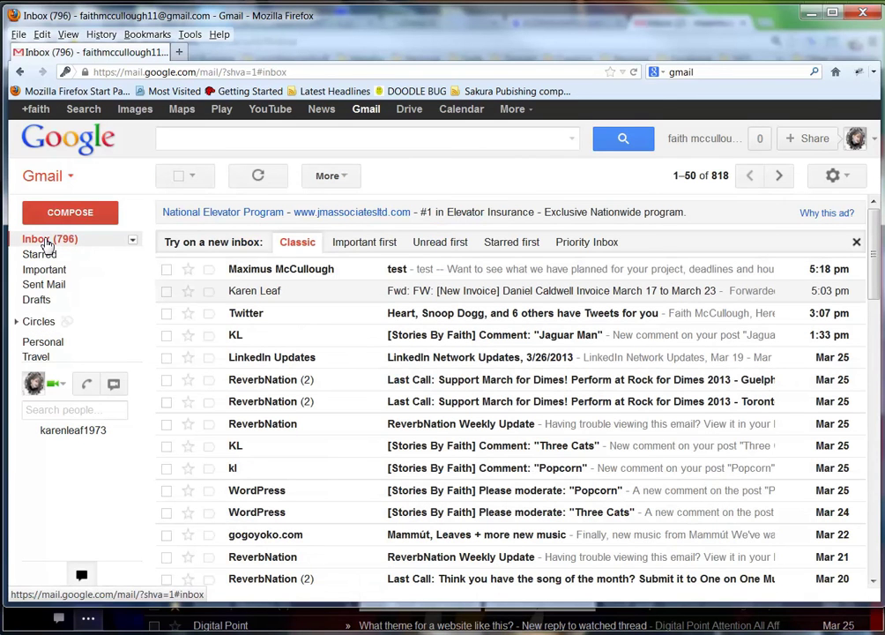
left_click(459, 274)
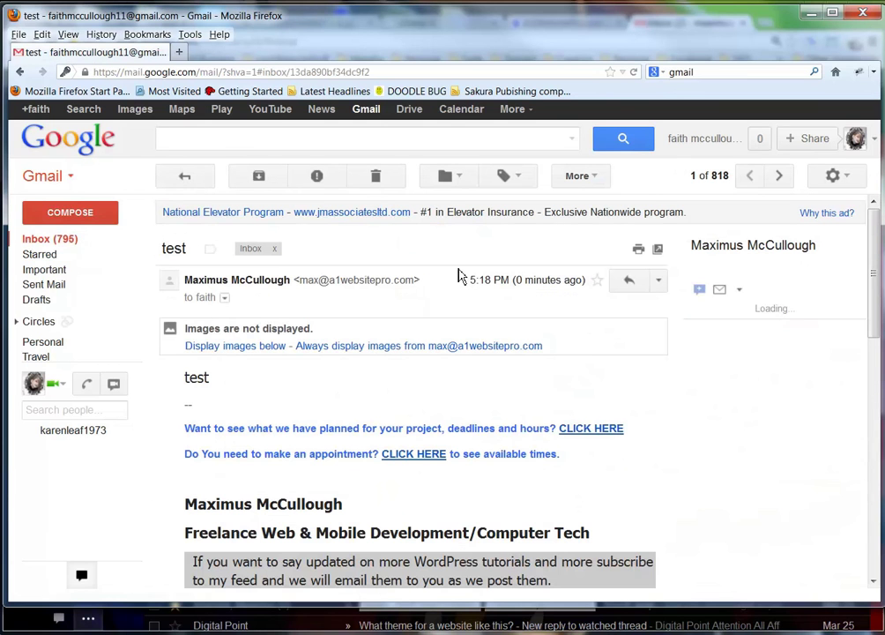
left_click(205, 349)
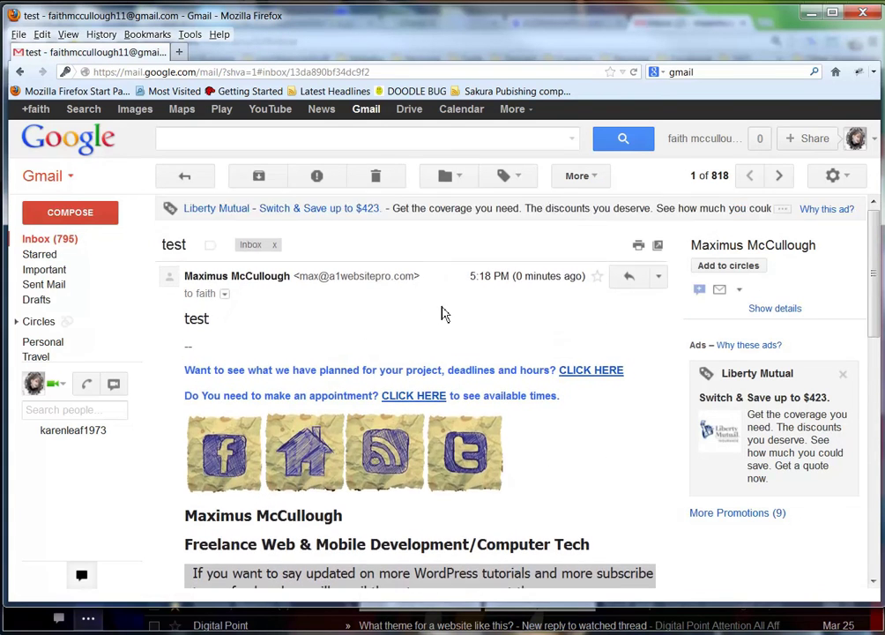
scroll(458, 349, "down", 1)
scroll(473, 345, "up", 1)
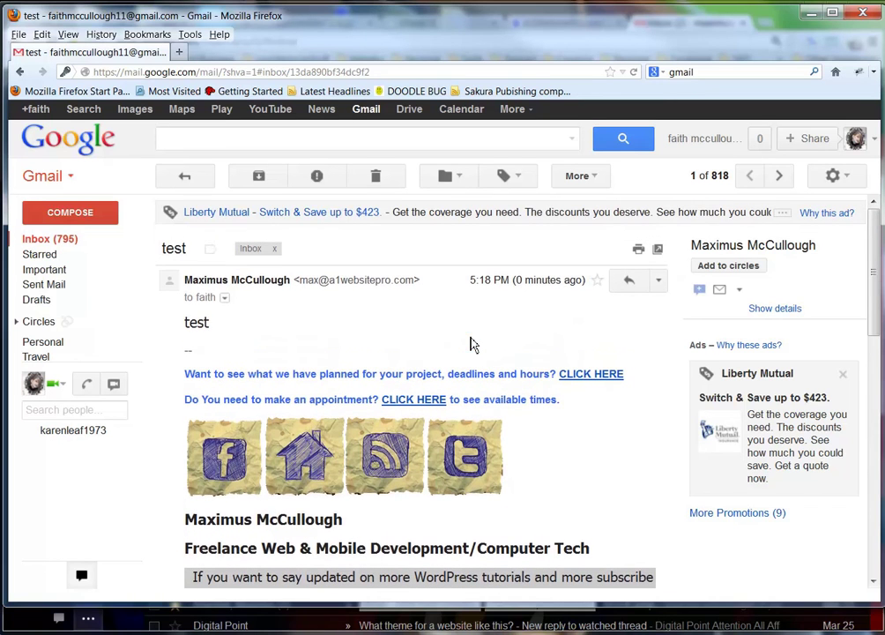
left_click(226, 301)
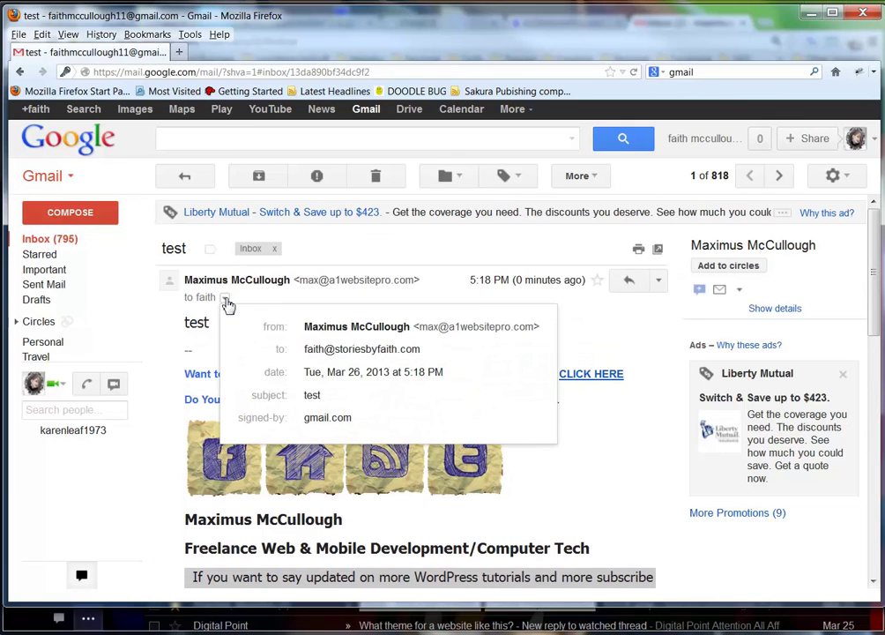
mouse_move(418, 360)
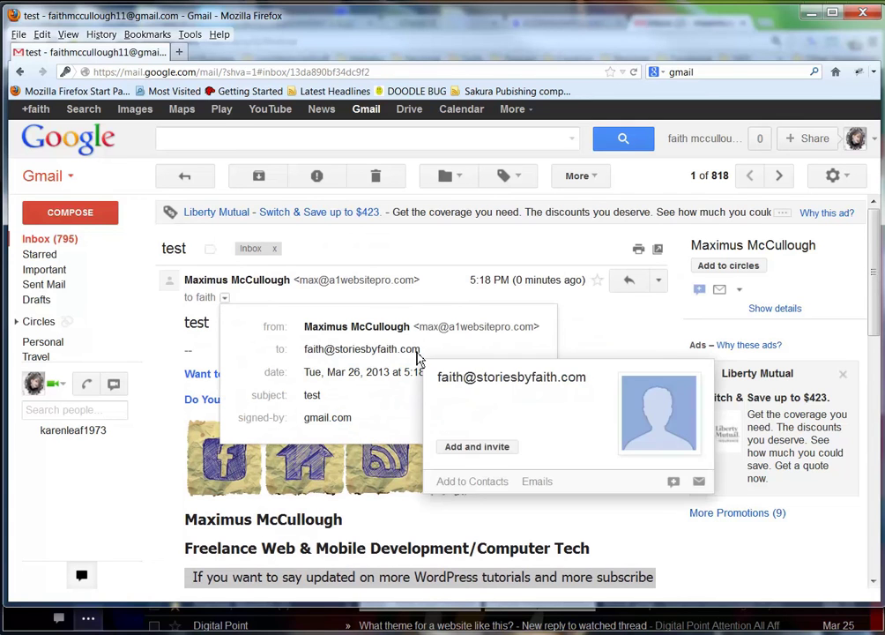
left_click(446, 293)
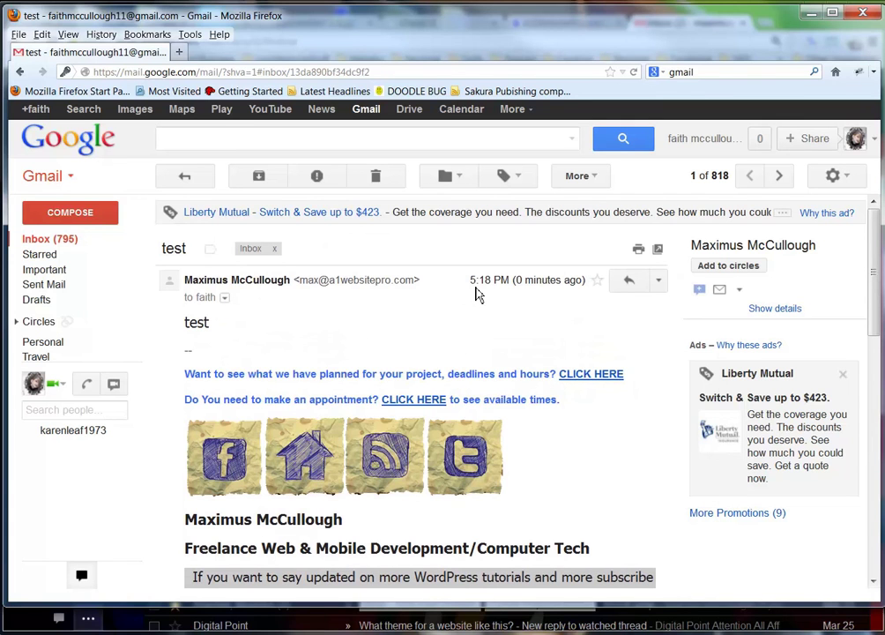
Reply 'Hi Daddy' to the test email from the storiesbyfaith.com address.
left_click(628, 280)
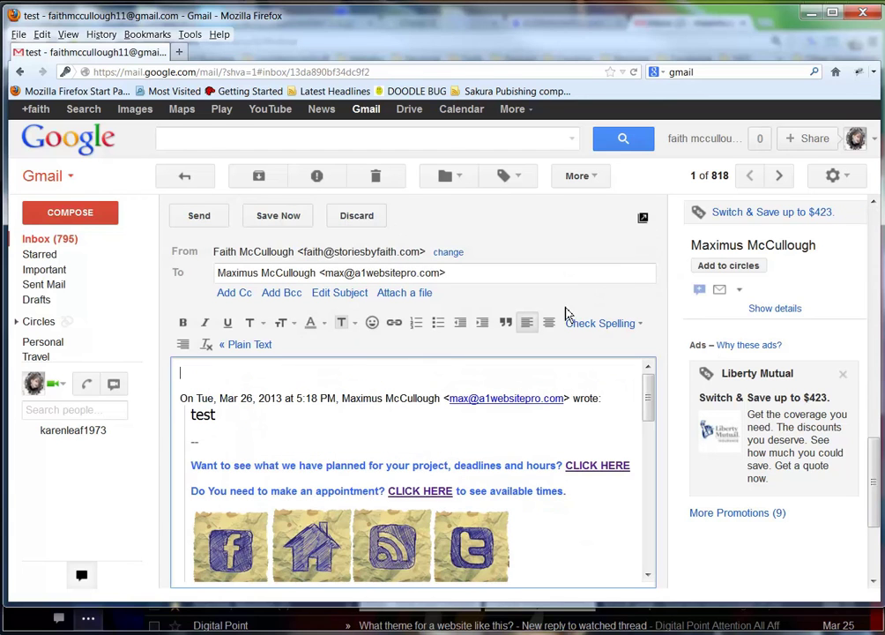
type("Hi Daddy")
left_click(205, 218)
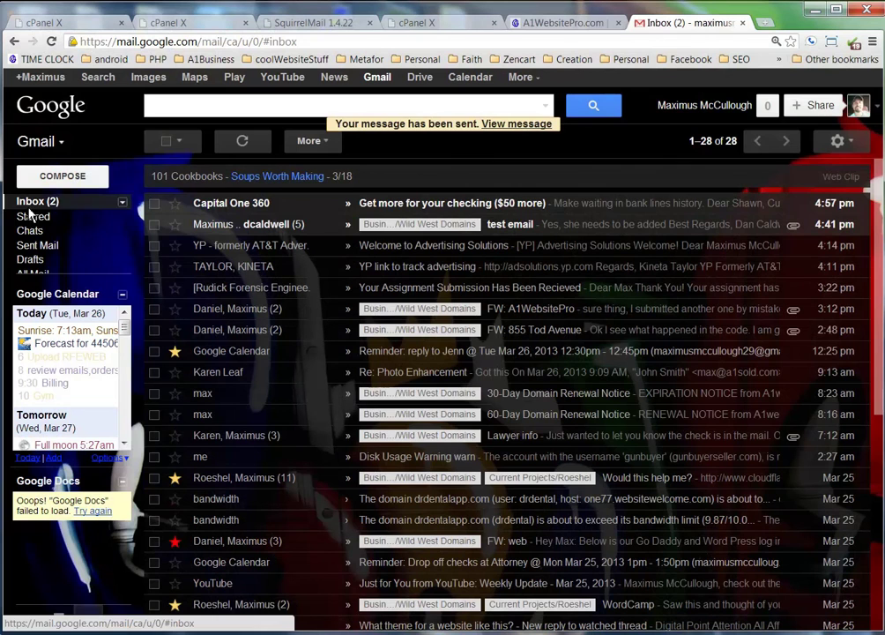
Refresh the original inbox, open the 'test' thread and select the 'Hi Daddy' reply line.
left_click(32, 206)
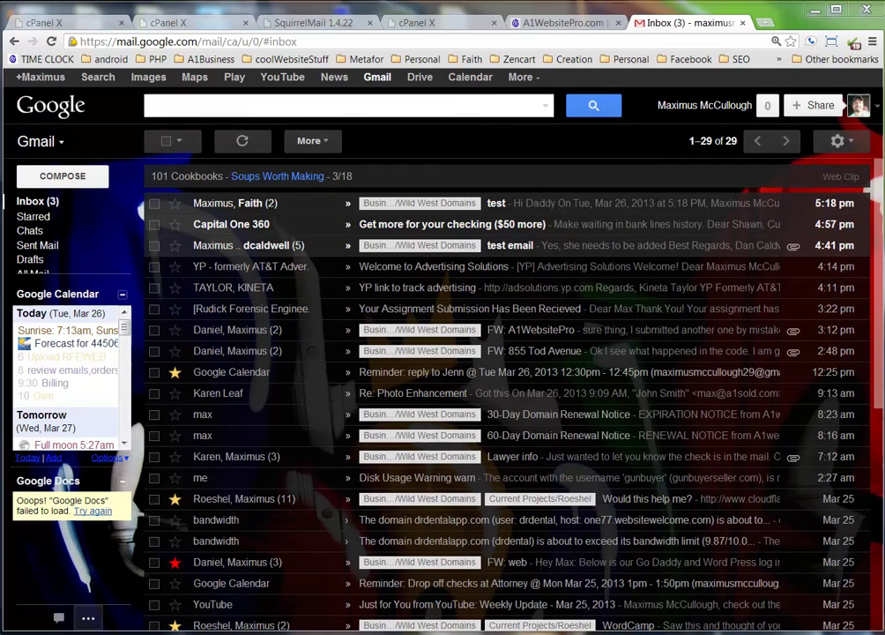
left_click(510, 205)
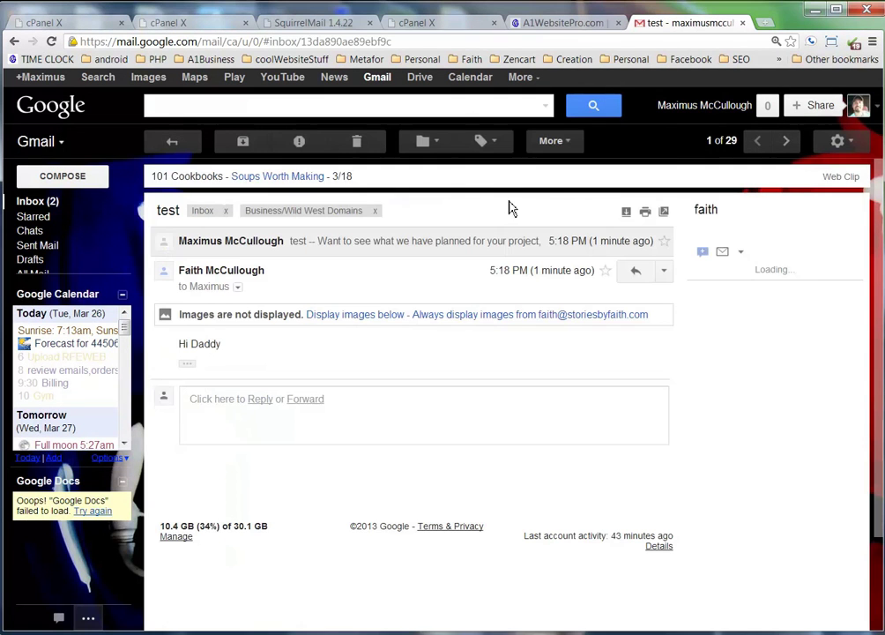
triple_click(233, 346)
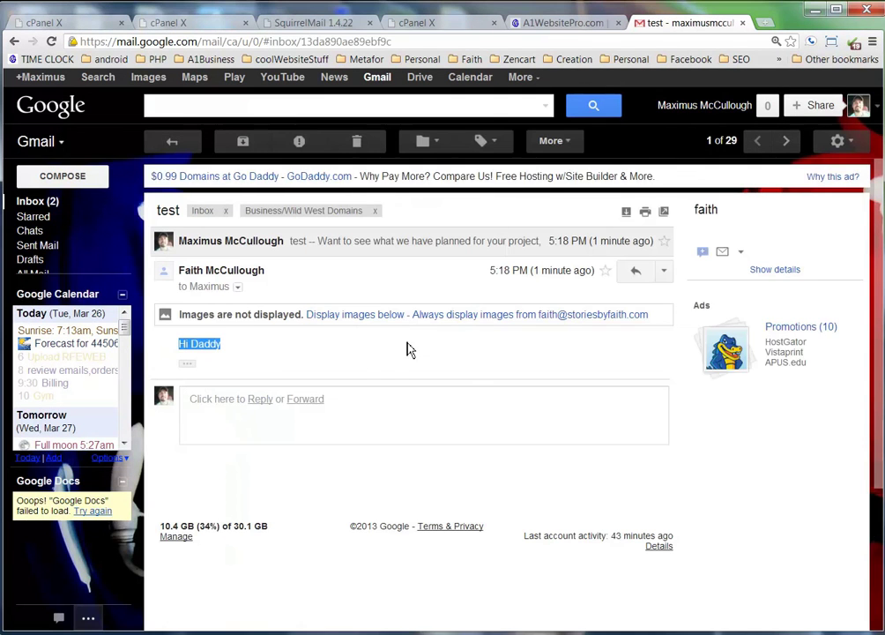